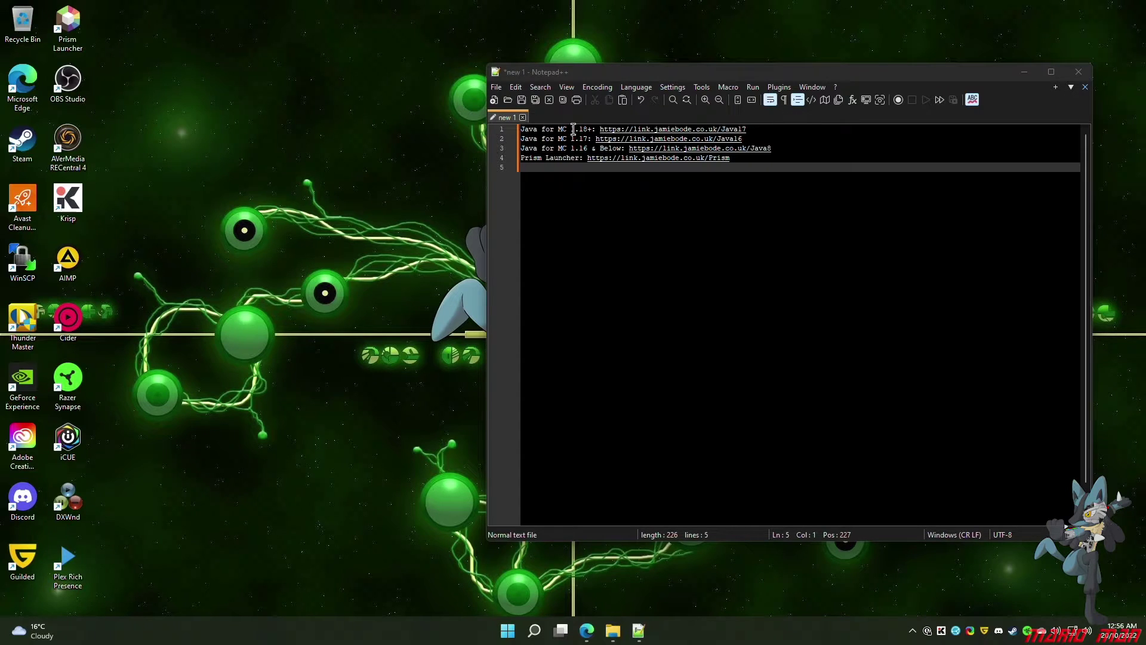
drag(570, 129, 770, 127)
click(550, 129)
drag(570, 139, 770, 141)
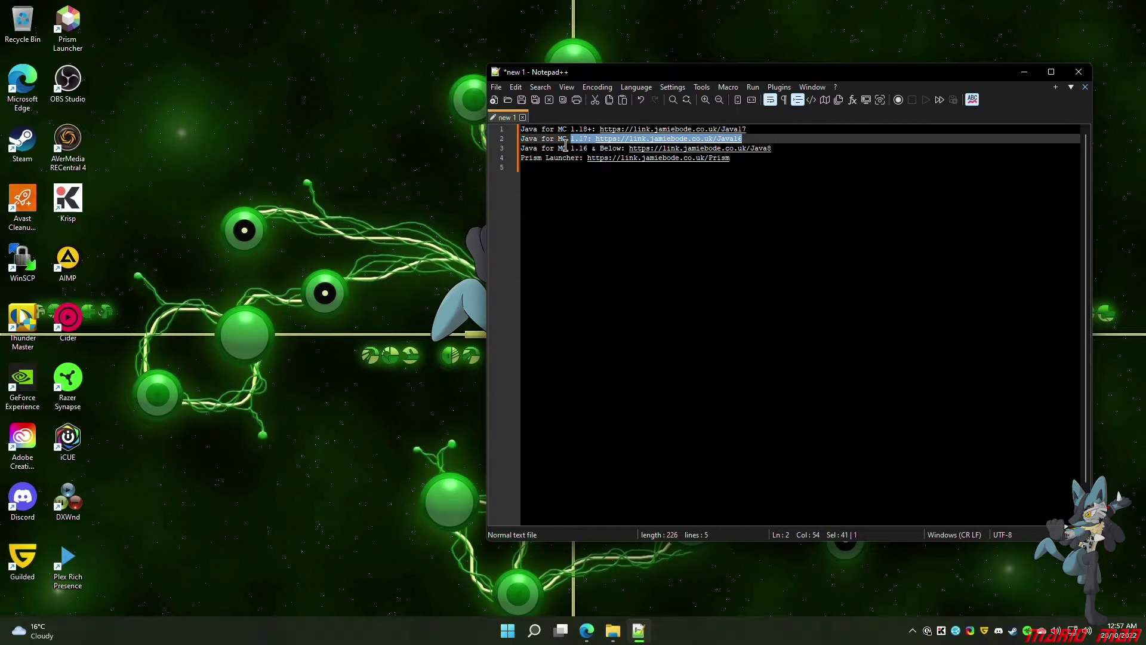
drag(567, 148, 790, 146)
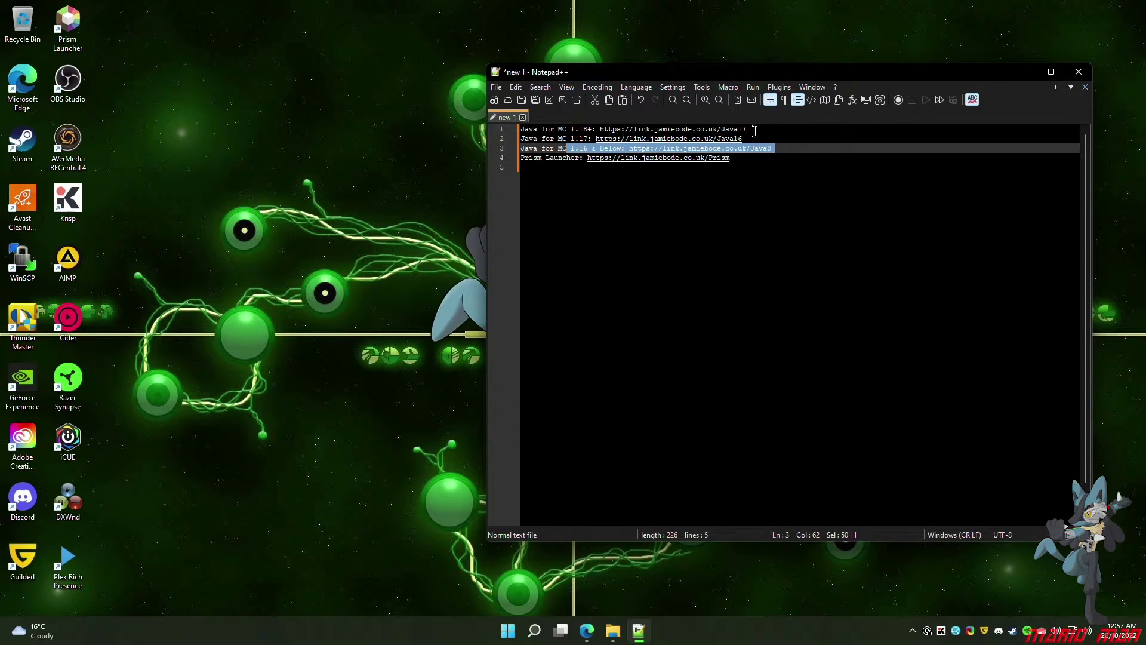
click(576, 140)
Open the Java17, Java16 and Java8 links from the notes, each in its own browser tab
click(657, 131)
double_click(657, 130)
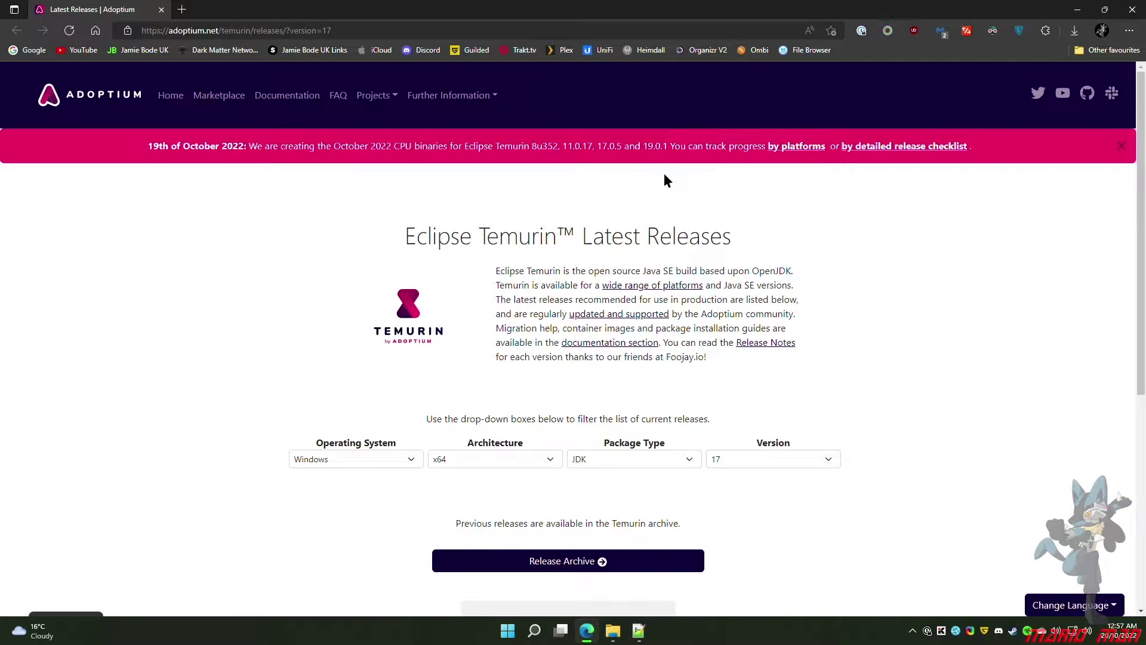
scroll(664, 175, down, 4)
key(alt+Tab)
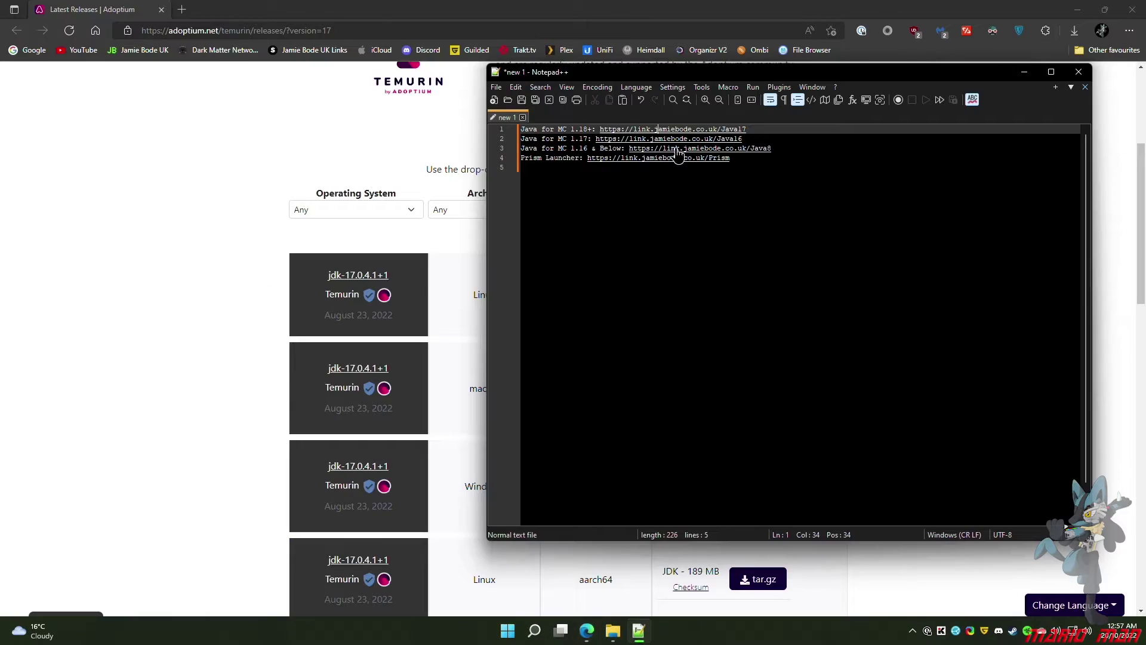
double_click(674, 138)
key(alt+Tab)
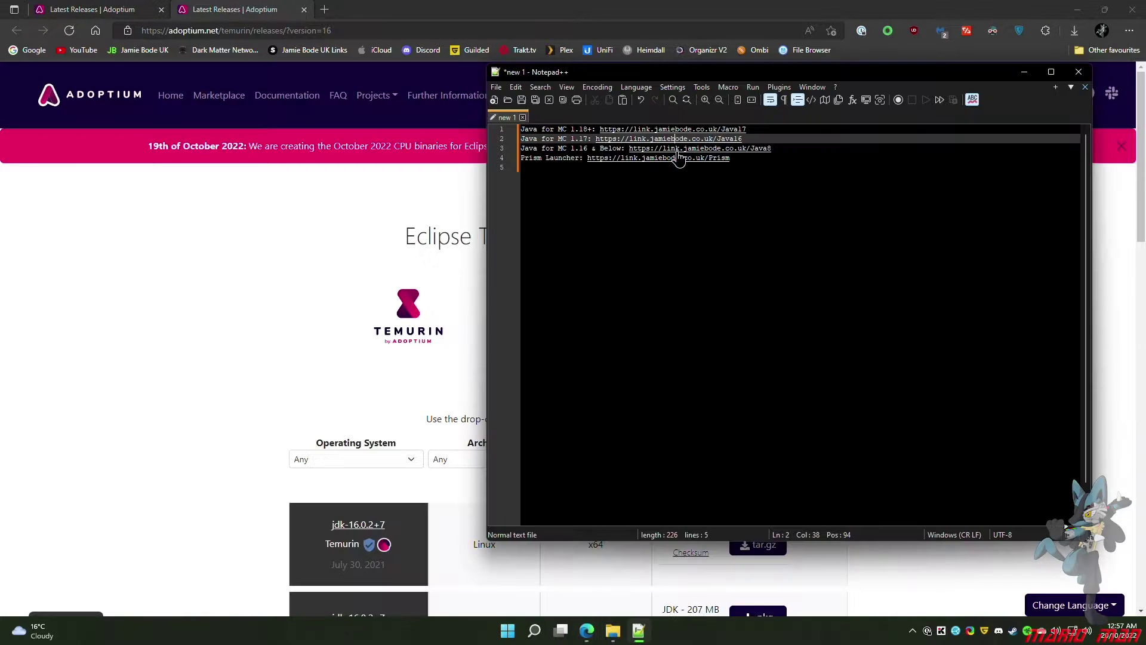
double_click(676, 149)
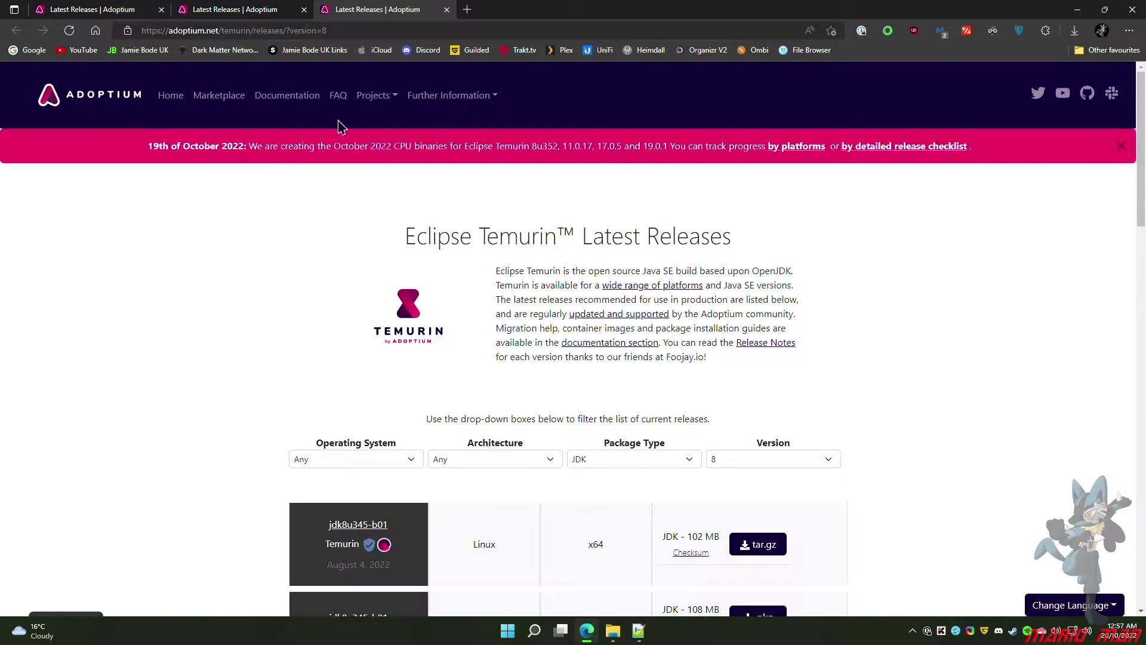
Download the Windows x64 .msi installer of Temurin JDK 8 from its releases page
click(150, 8)
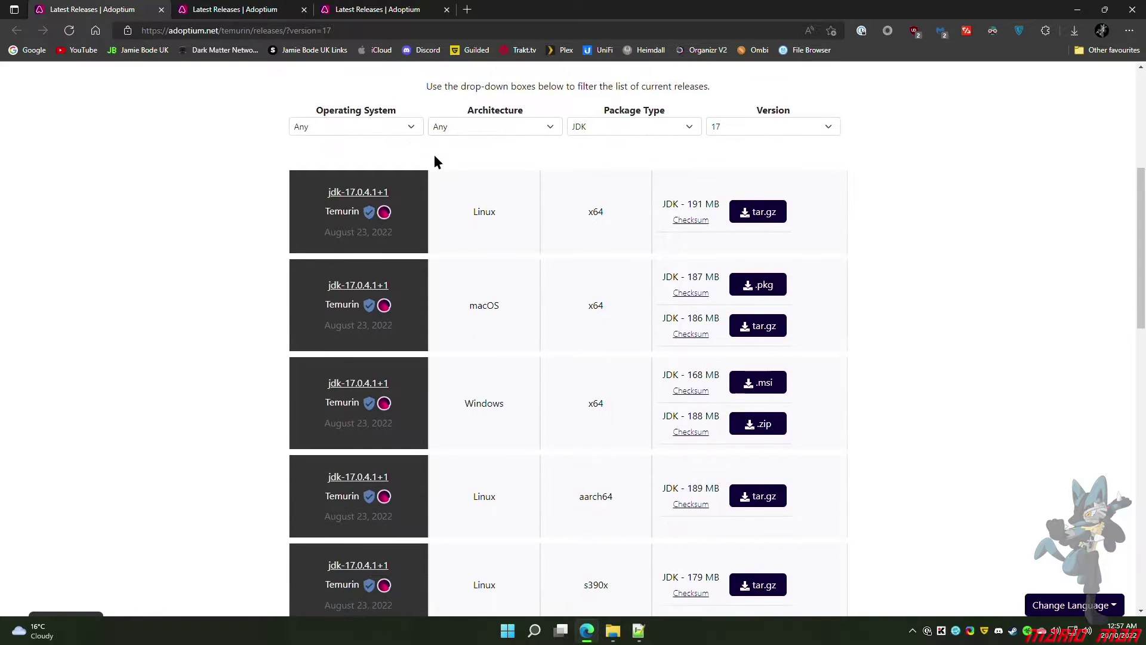
click(376, 9)
scroll(349, 174, down, 5)
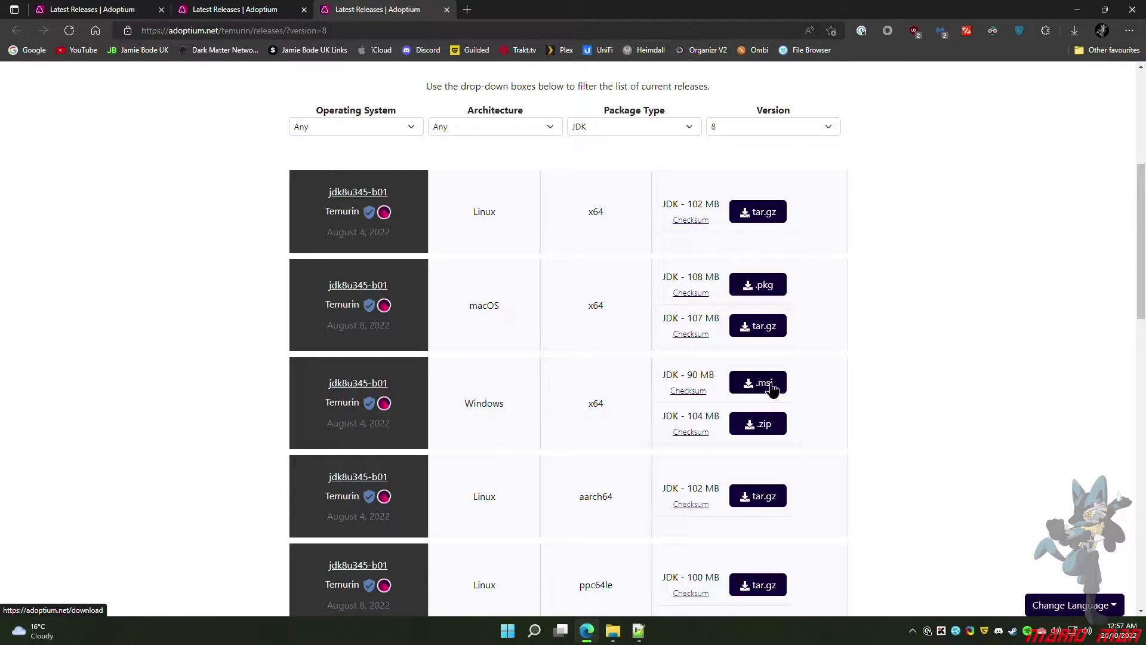
click(766, 385)
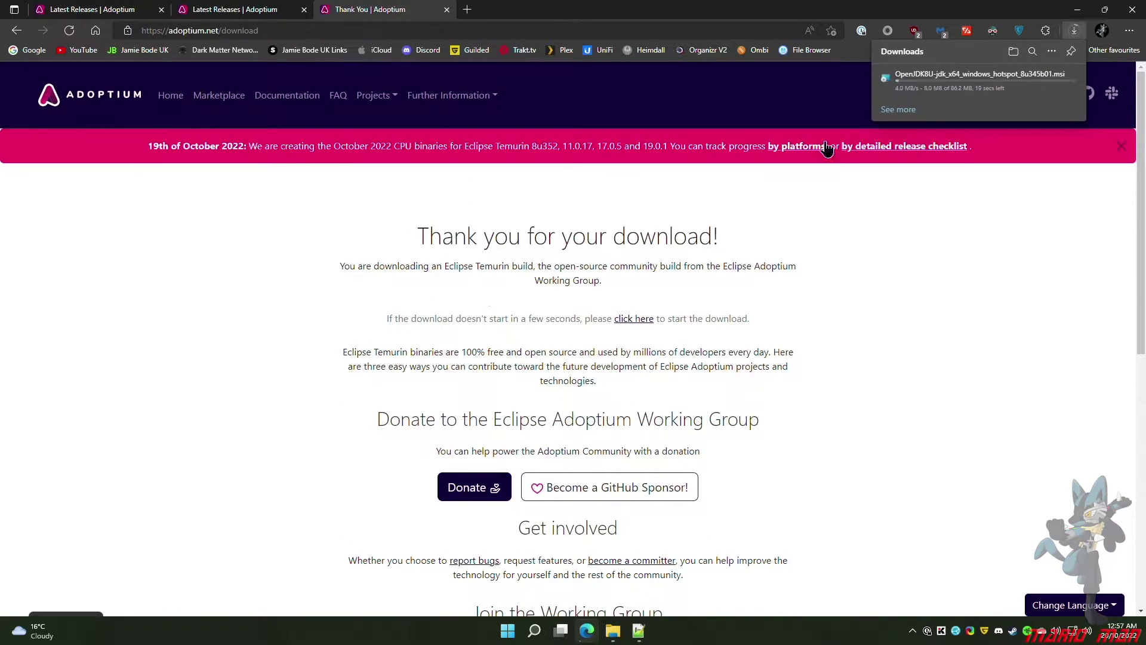
Download the Windows x64 .msi installer of Temurin JDK 16 from its releases page
click(236, 7)
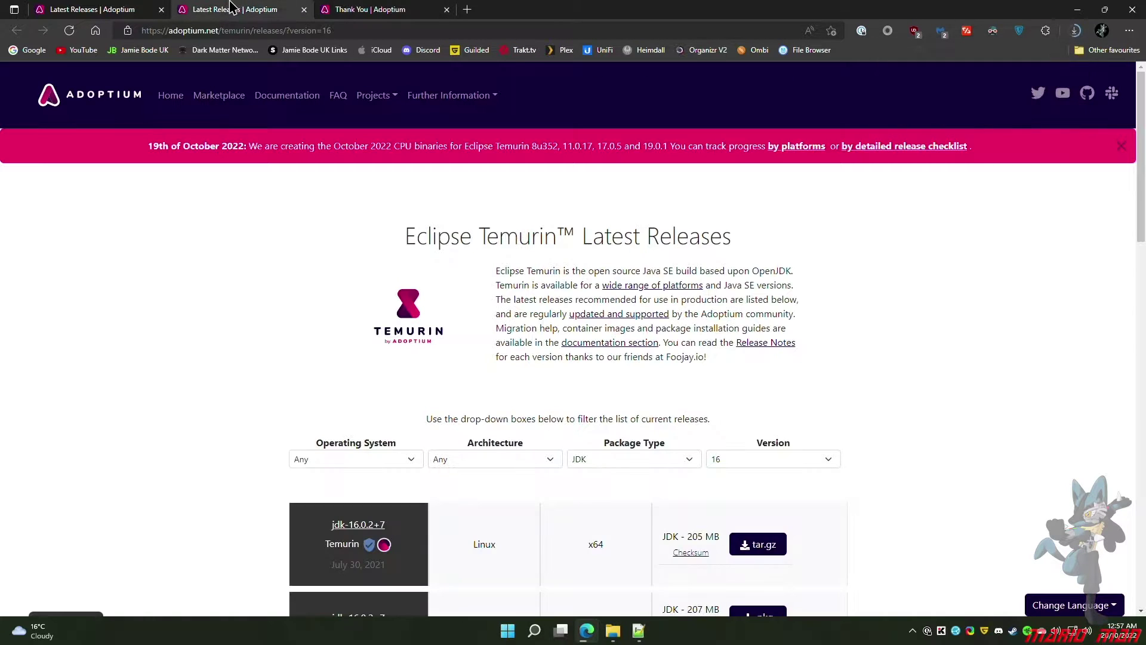
scroll(483, 328, down, 5)
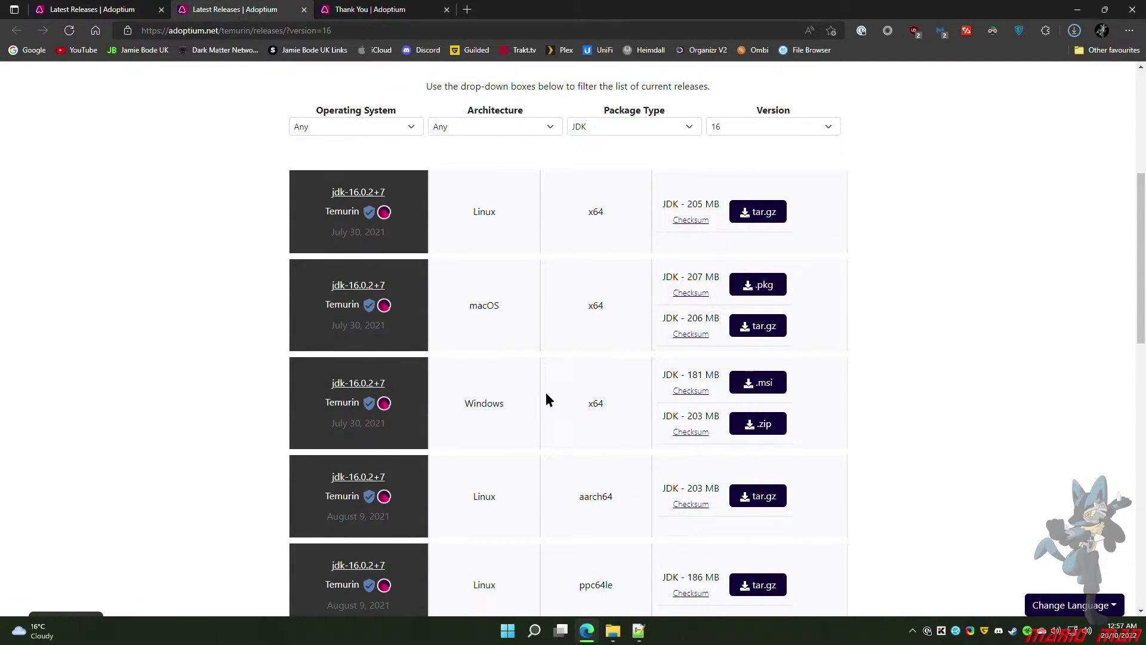
click(747, 385)
Download the Windows x64 .msi installer of Temurin JDK 17 from its releases page
click(119, 9)
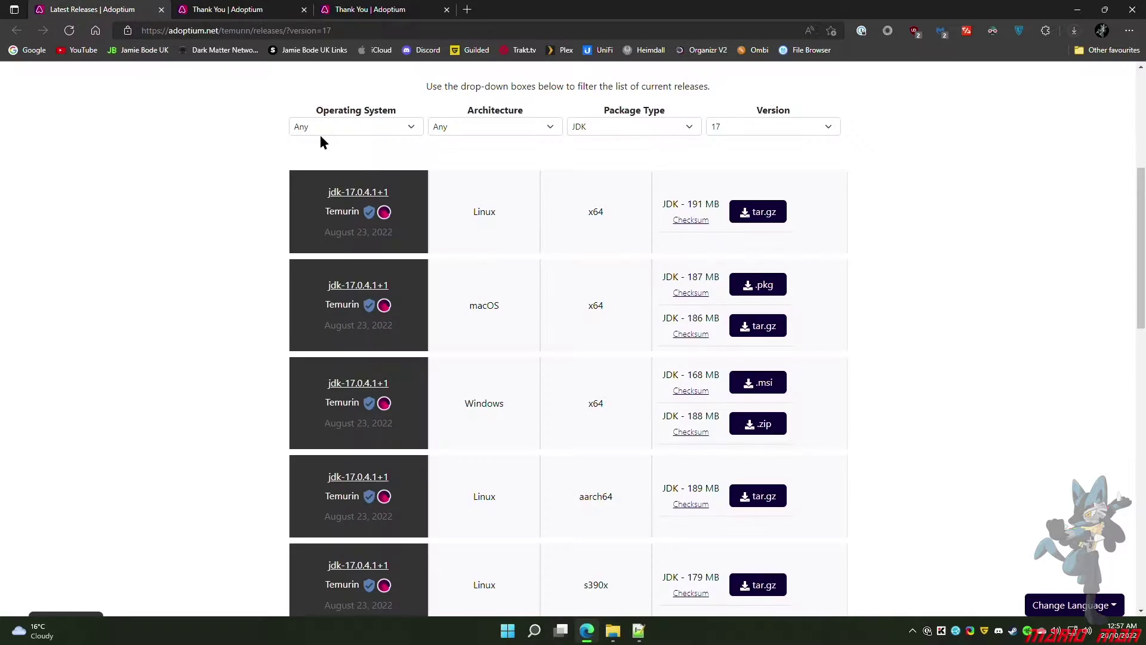
scroll(542, 253, down, 4)
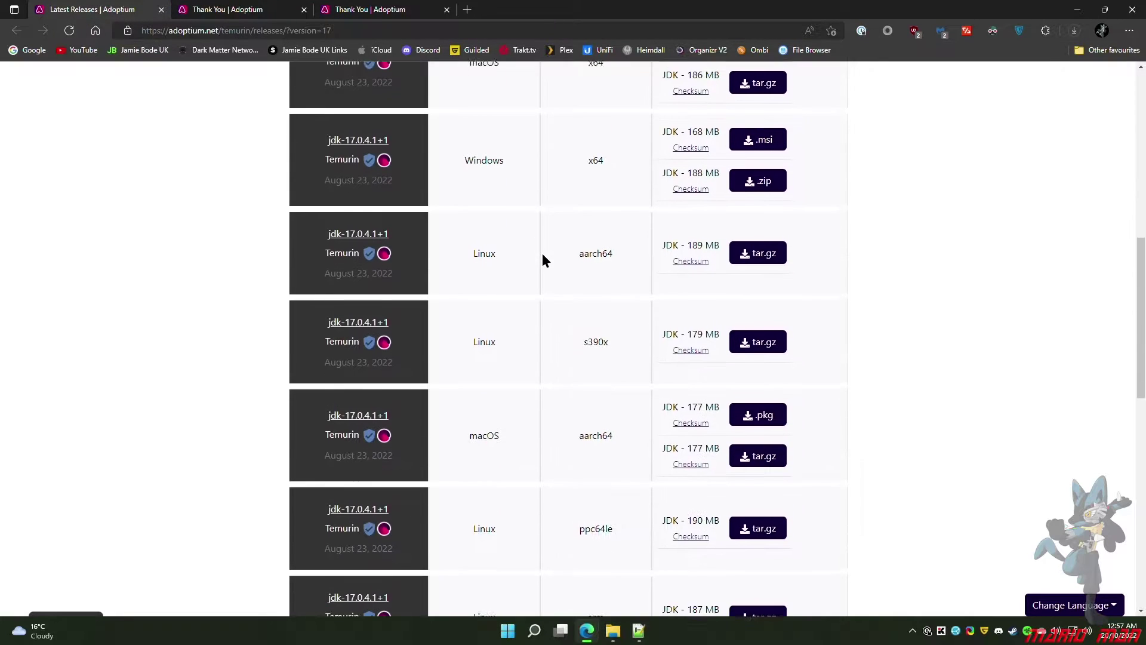
click(770, 134)
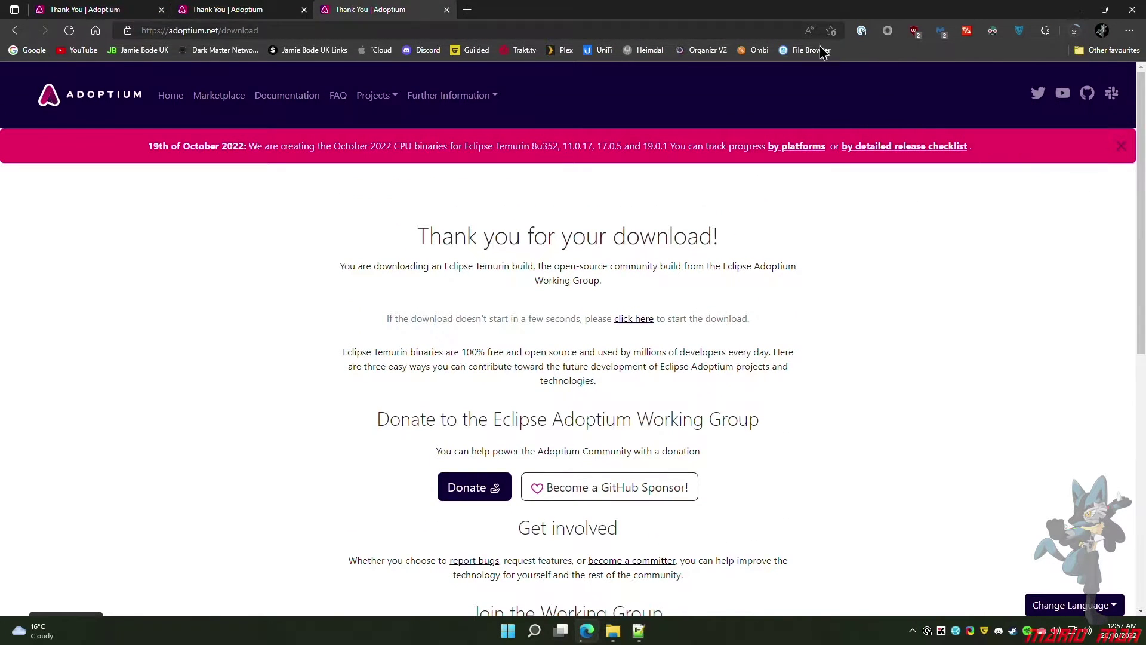
Run the downloaded JDK 8u345b01 installer with the default features and allow it to make changes to the device
click(1074, 31)
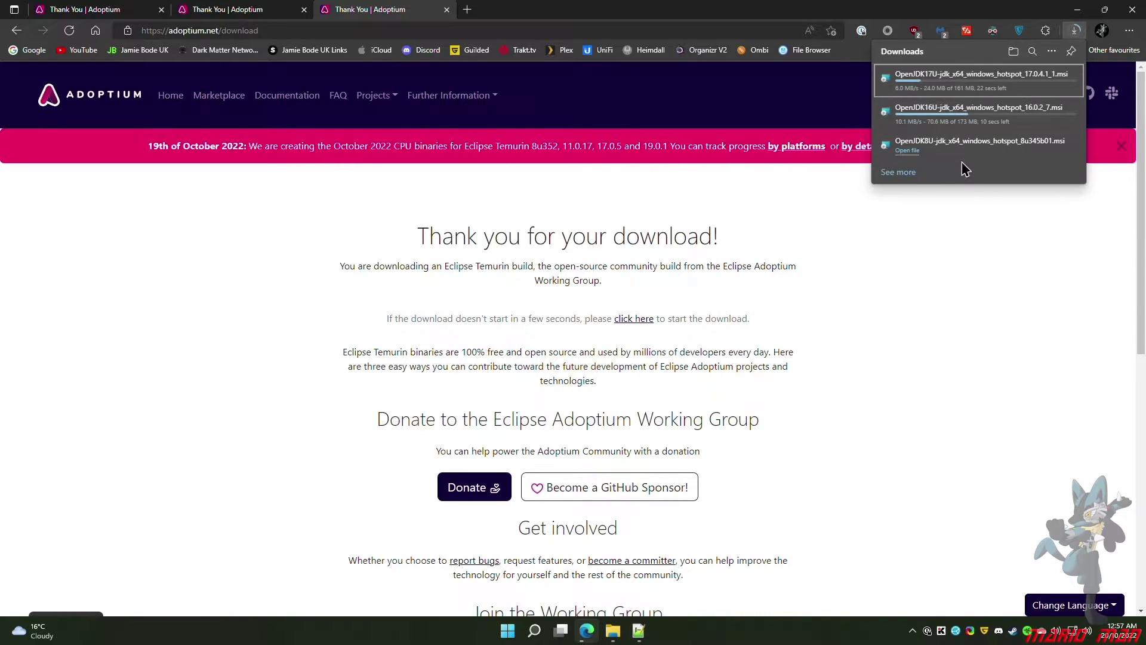
click(947, 149)
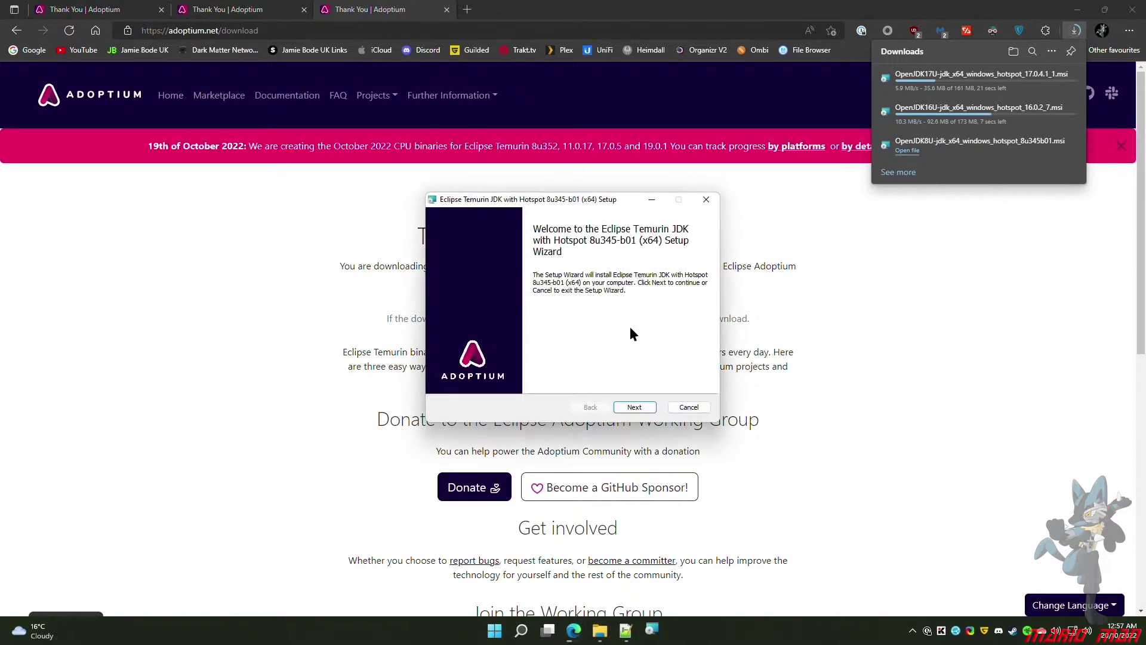
click(629, 403)
click(630, 403)
click(629, 403)
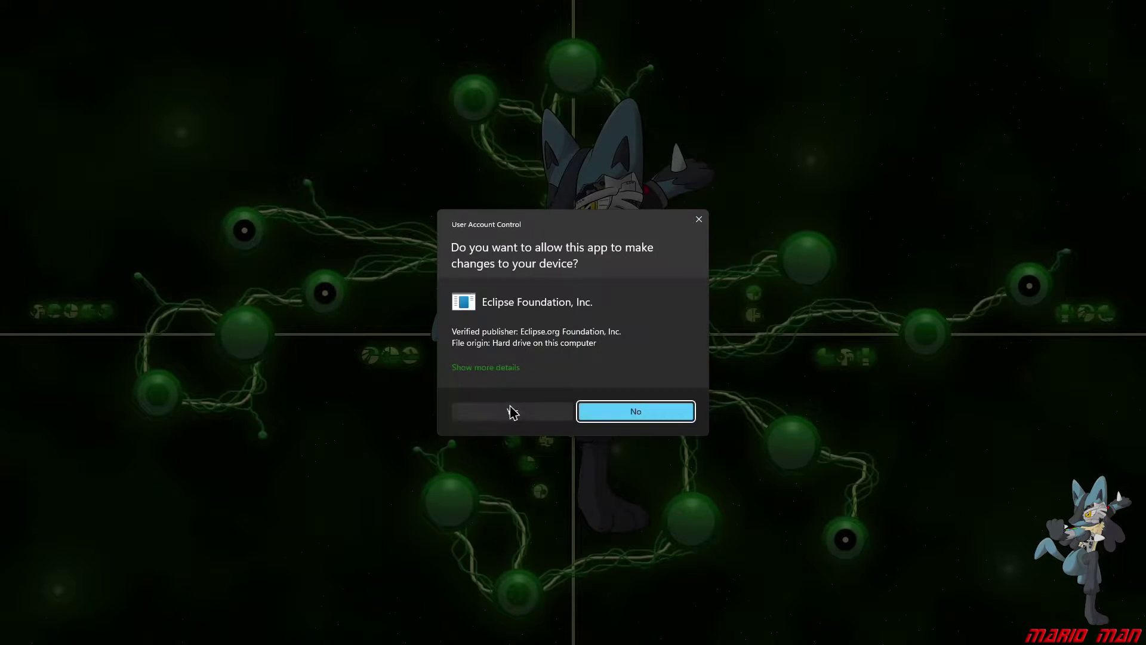
click(512, 411)
Install Eclipse Temurin JDK 16.0.2+7 with the default features and finish its setup wizard
drag(905, 150, 875, 182)
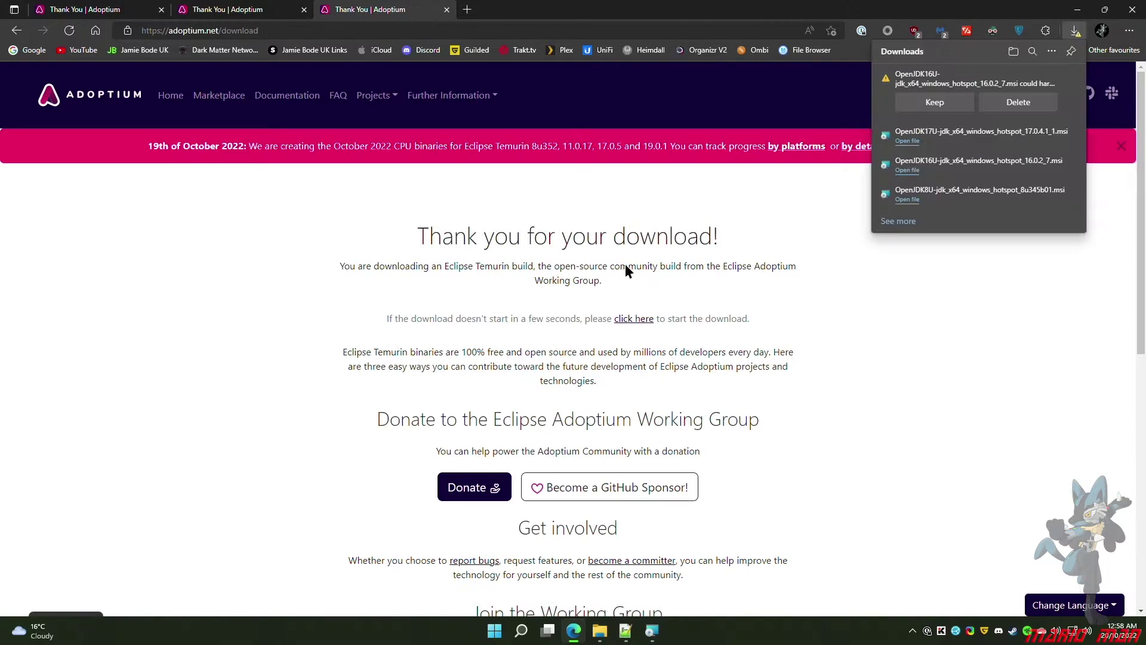
click(627, 408)
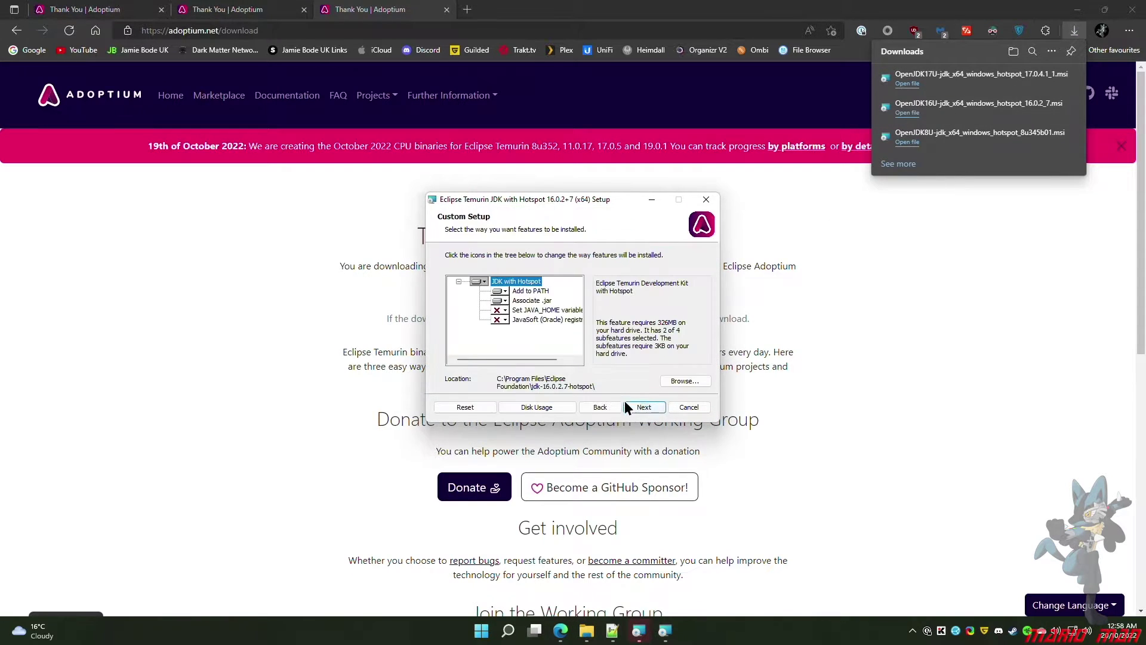
click(628, 405)
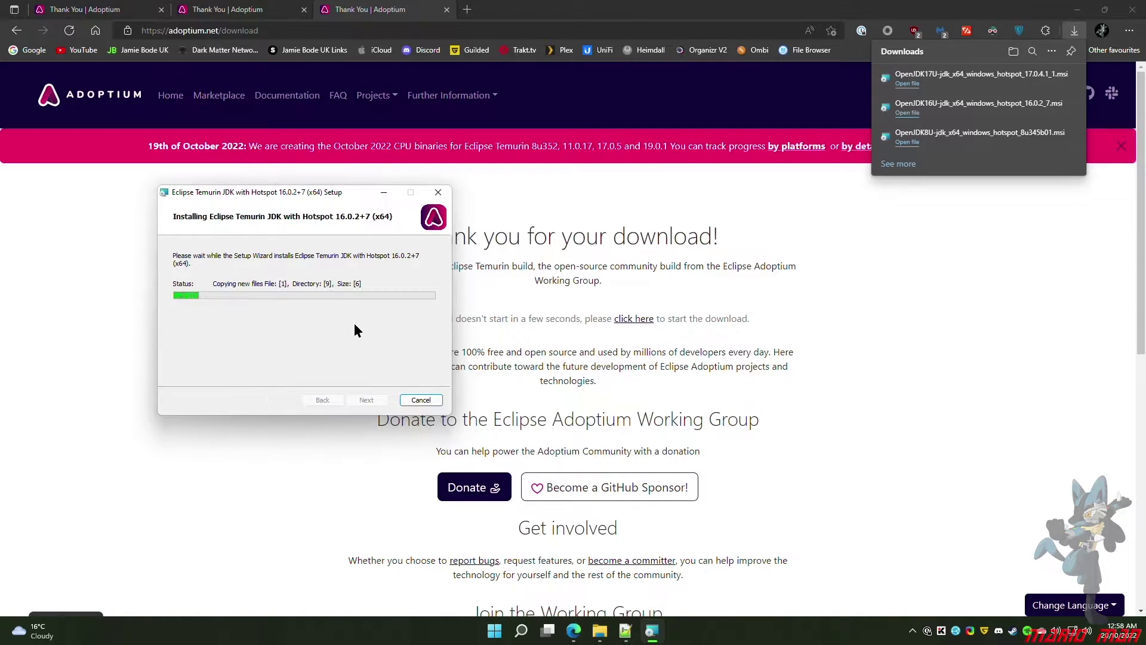
click(362, 394)
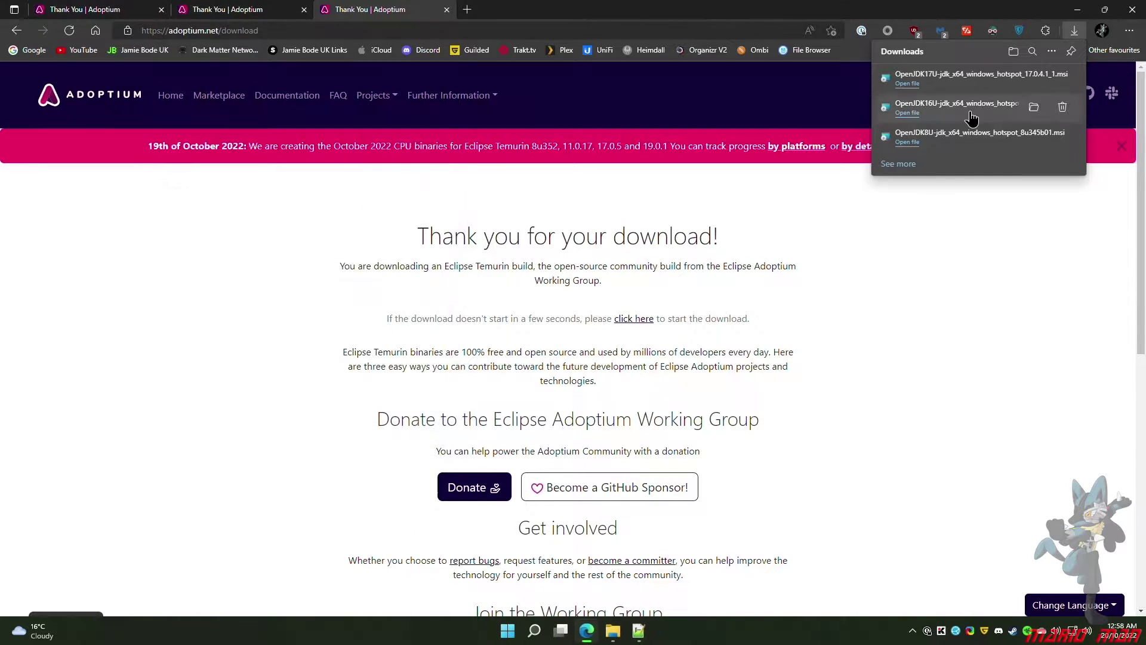
Install Eclipse Temurin JDK 17.0.4.1+1 from the downloaded file with the default features, allowing the device changes
click(958, 77)
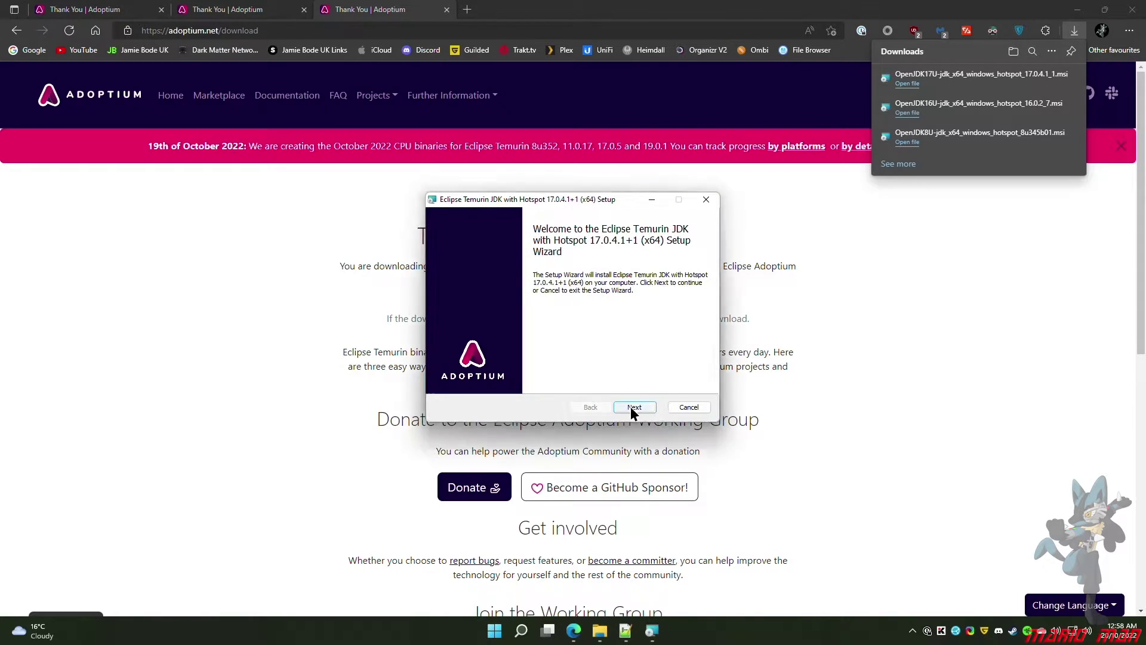
click(631, 405)
click(629, 404)
click(635, 407)
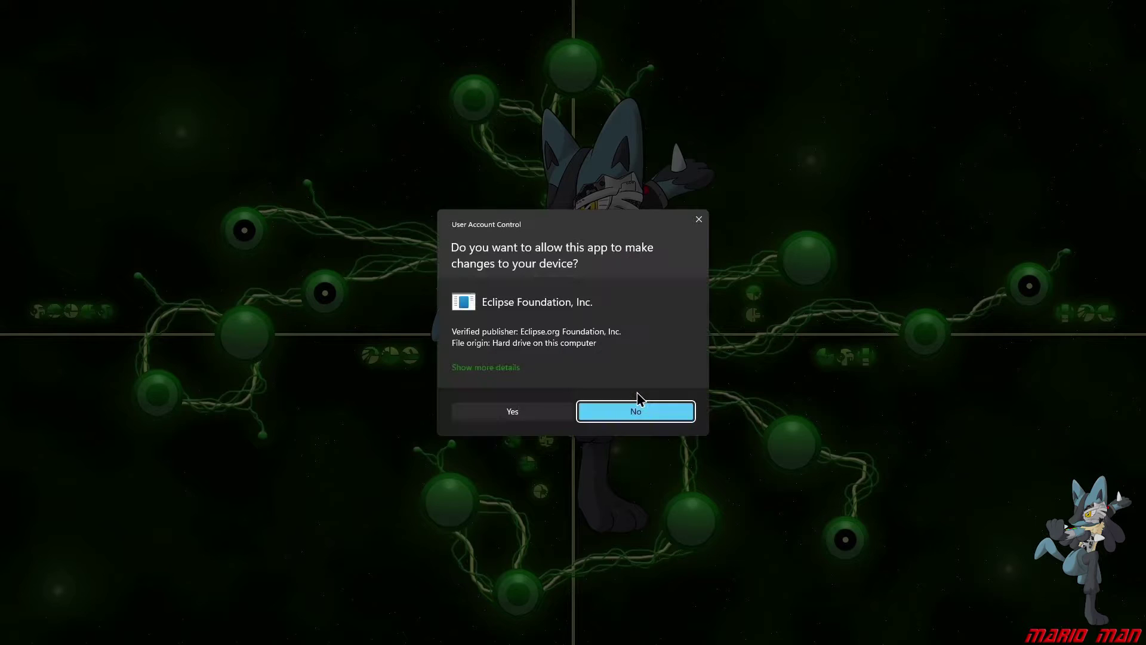
click(547, 409)
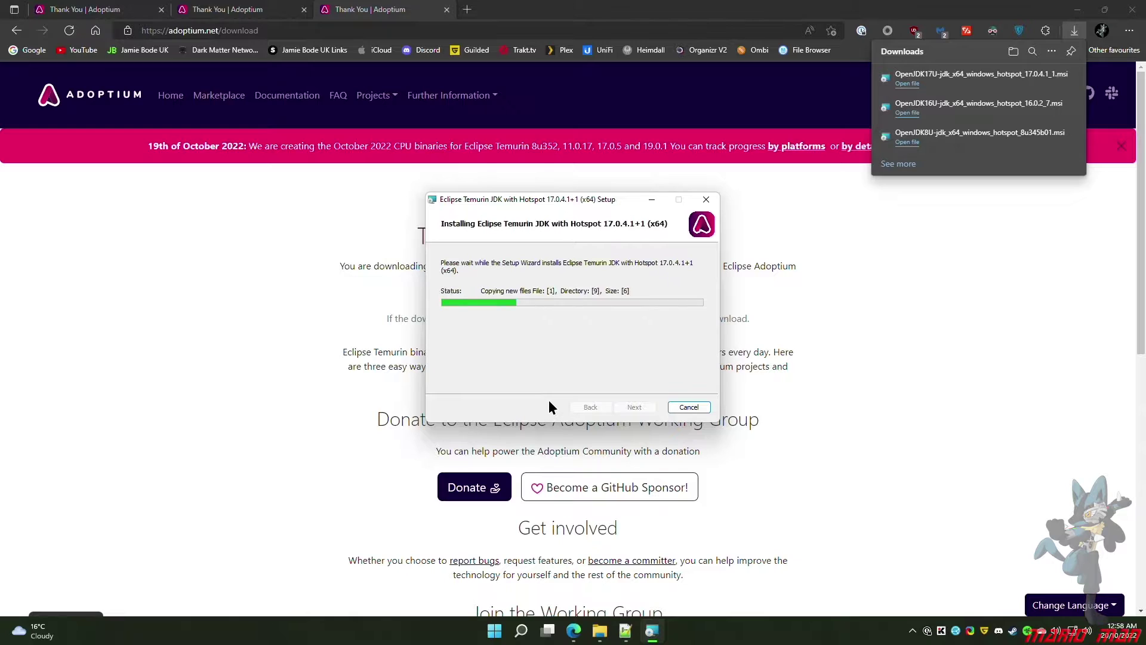
click(634, 407)
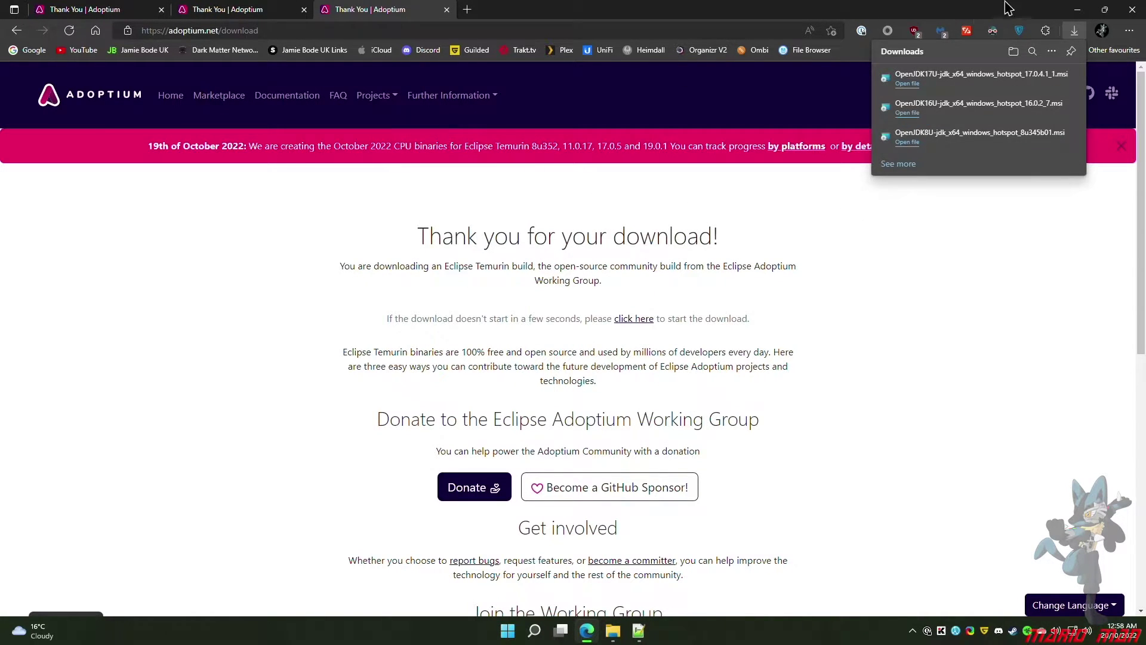
Close the browser window together with all of its open tabs
click(1132, 10)
click(627, 110)
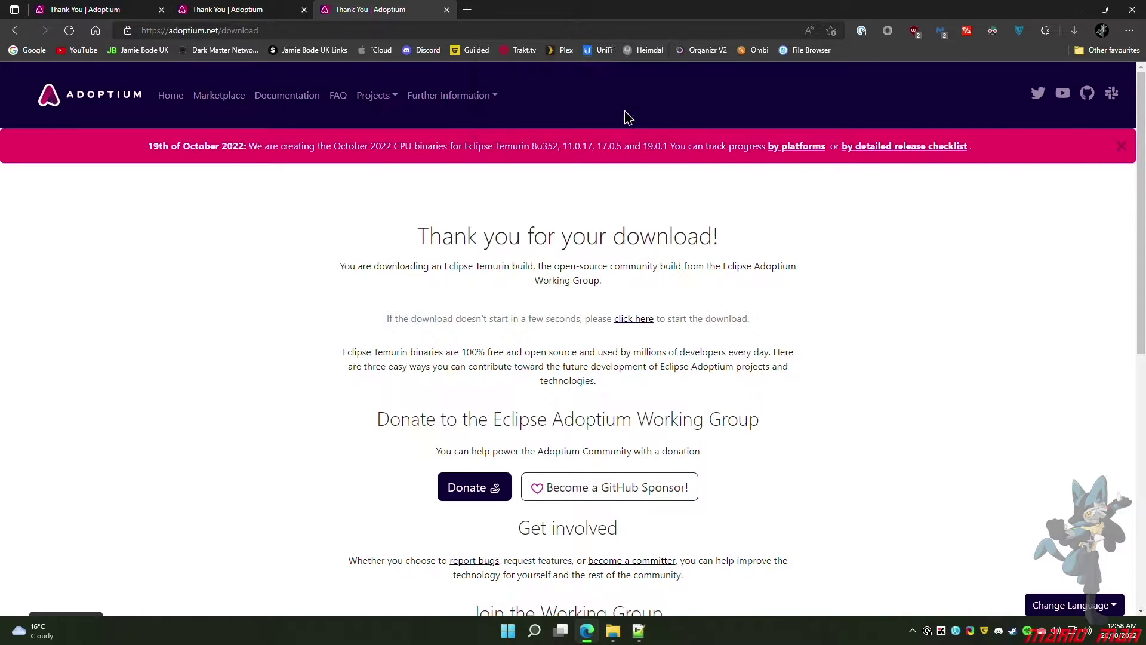
click(1137, 9)
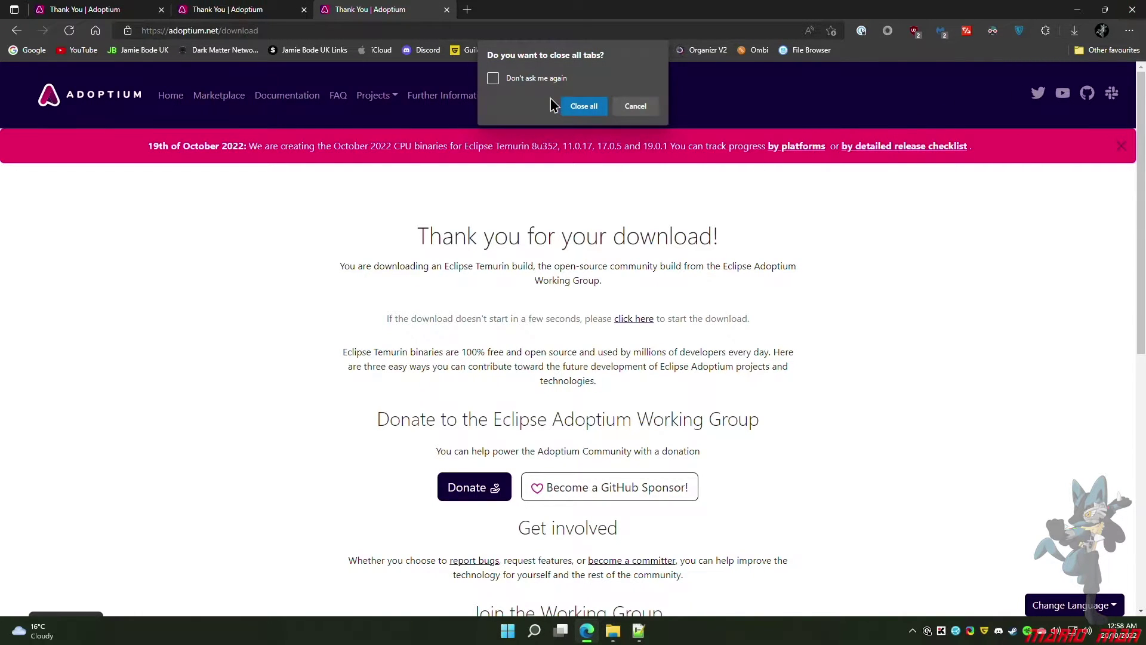
click(582, 106)
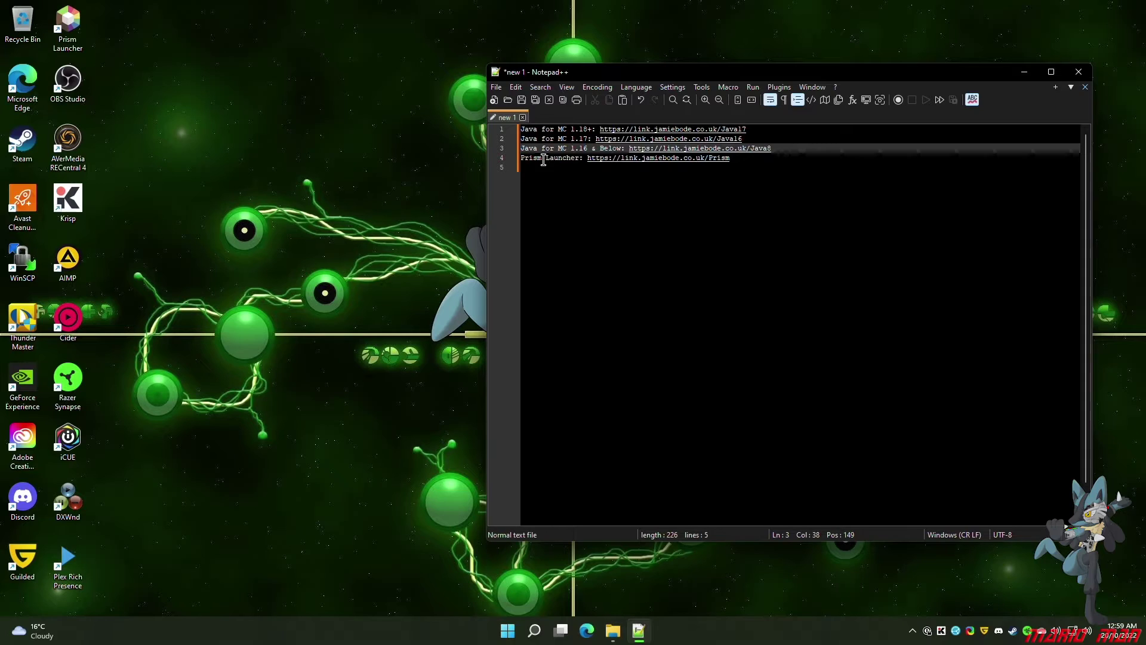
Open the Prism Launcher link from the notes in the browser
drag(532, 160, 745, 165)
click(724, 190)
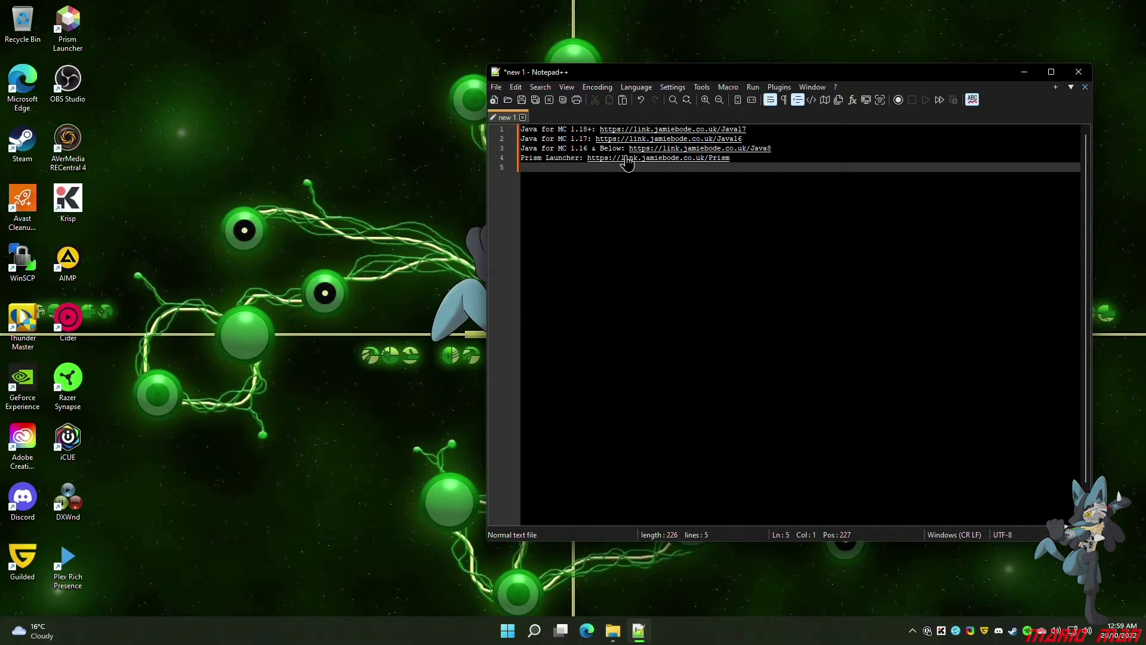
click(686, 160)
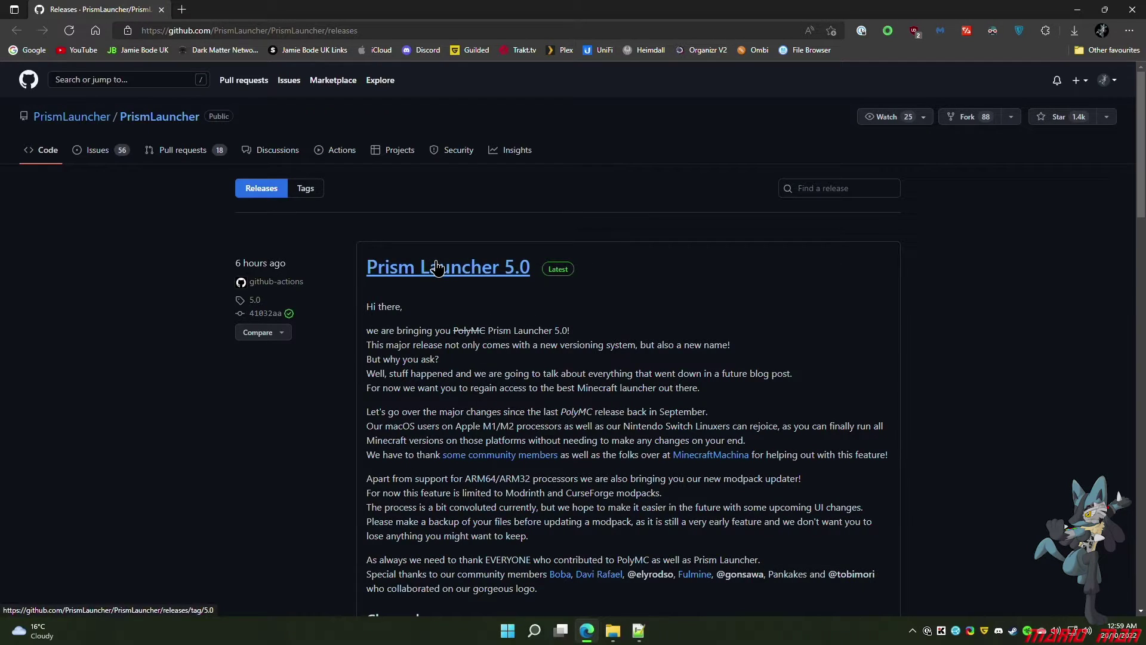
Show all assets of the Prism Launcher 5.0 release
scroll(656, 358, down, 9)
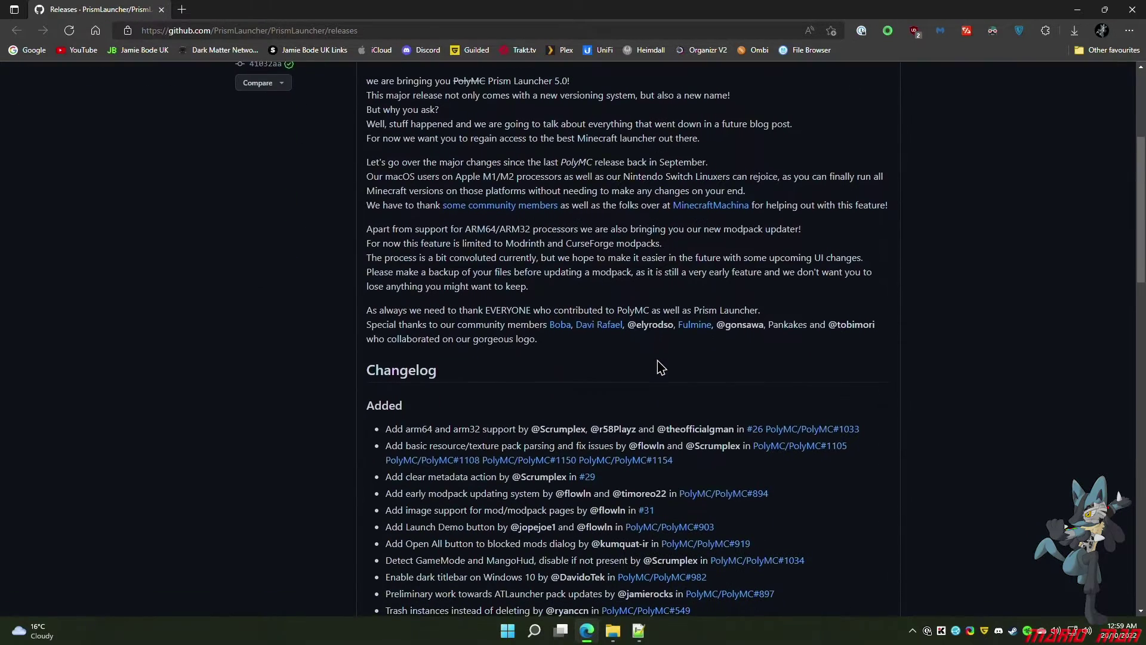
scroll(659, 365, down, 6)
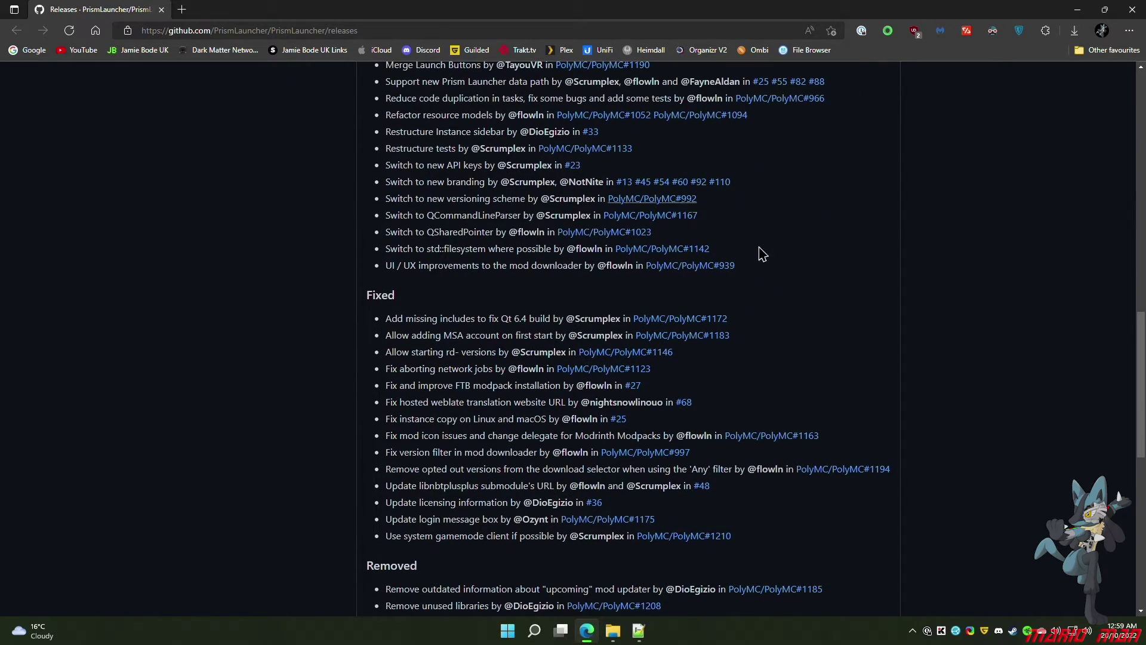
scroll(476, 309, down, 6)
scroll(476, 308, down, 3)
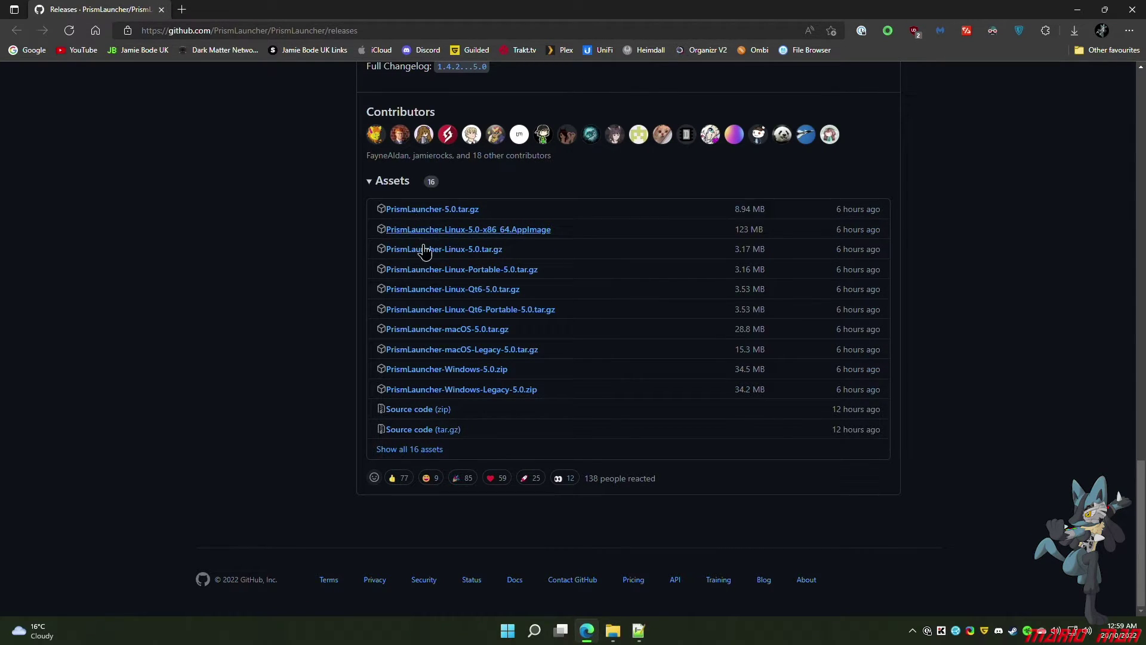
click(438, 448)
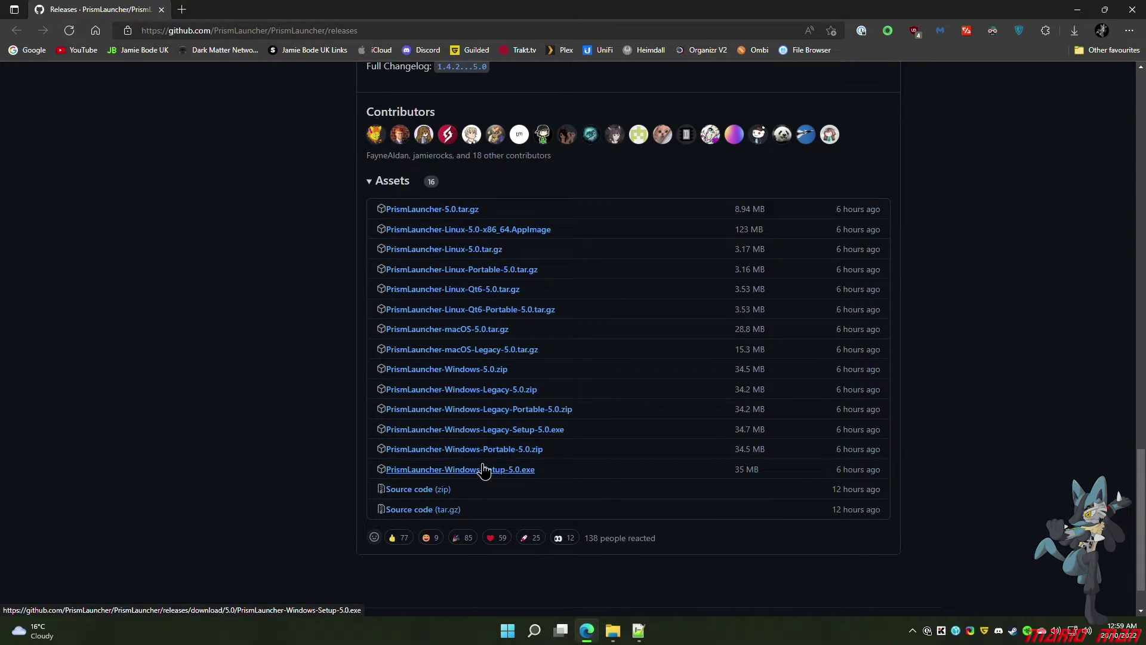
Switch to File Explorer and start prismlauncher.exe from the PrismLauncher-Windows-Portable-5.0 folder in Downloads, moving the browser out of the way
click(613, 630)
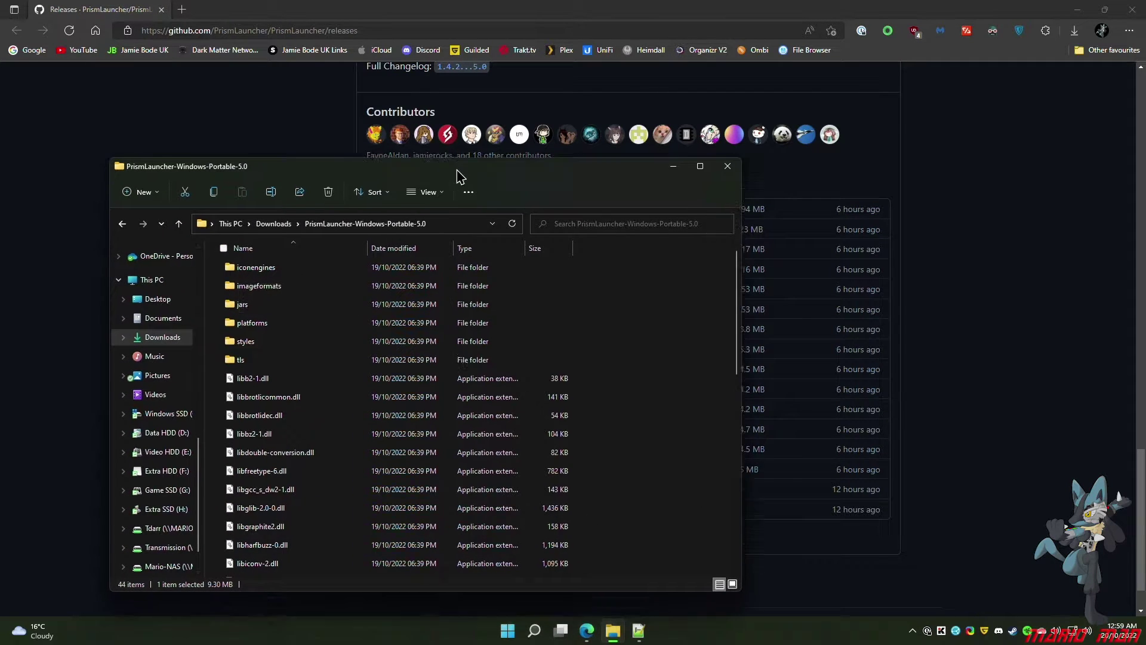
drag(466, 174, 643, 83)
scroll(607, 305, down, 8)
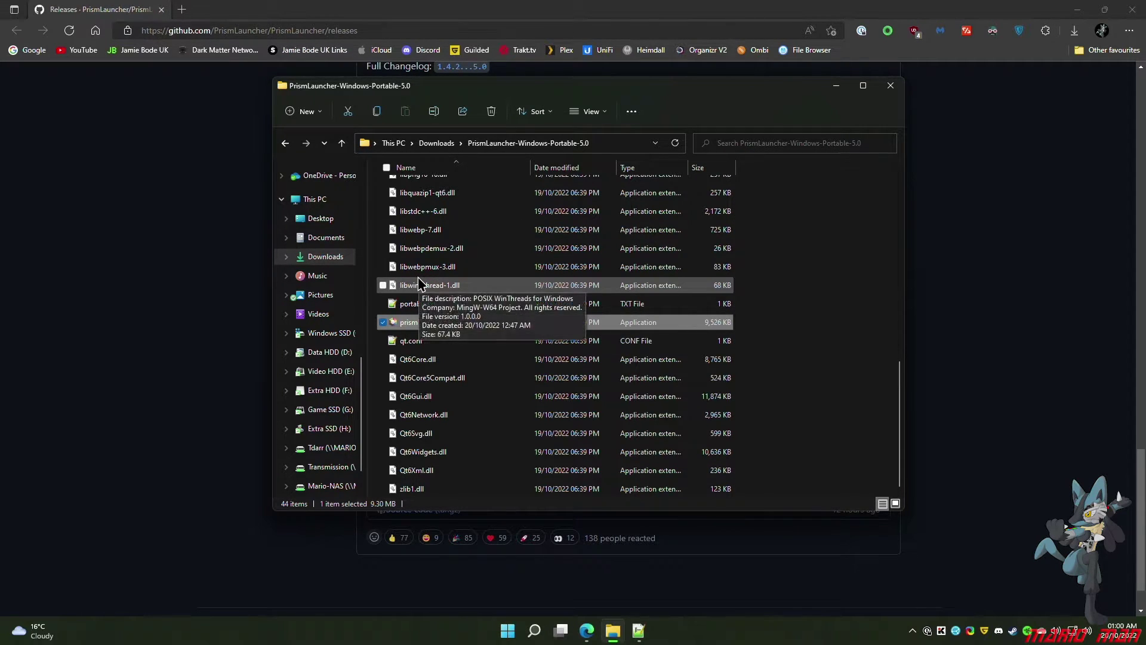
click(116, 7)
key(super+Down)
key(super+Down)
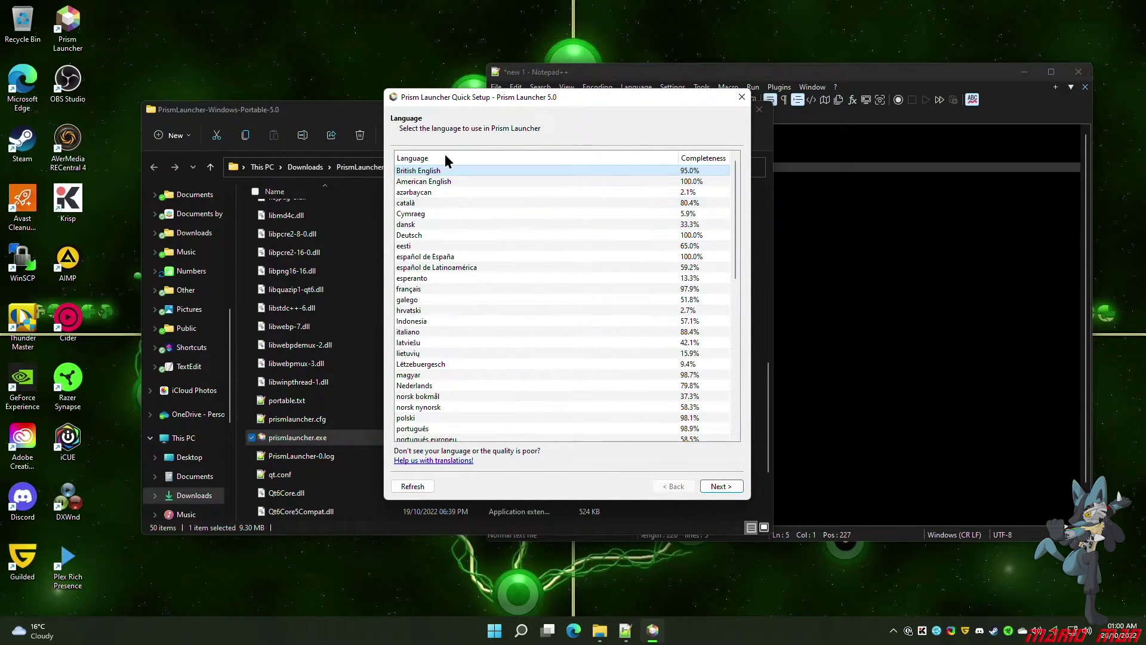
Keep British English as the launcher language and continue to the Java page of the quick setup
drag(519, 97, 420, 67)
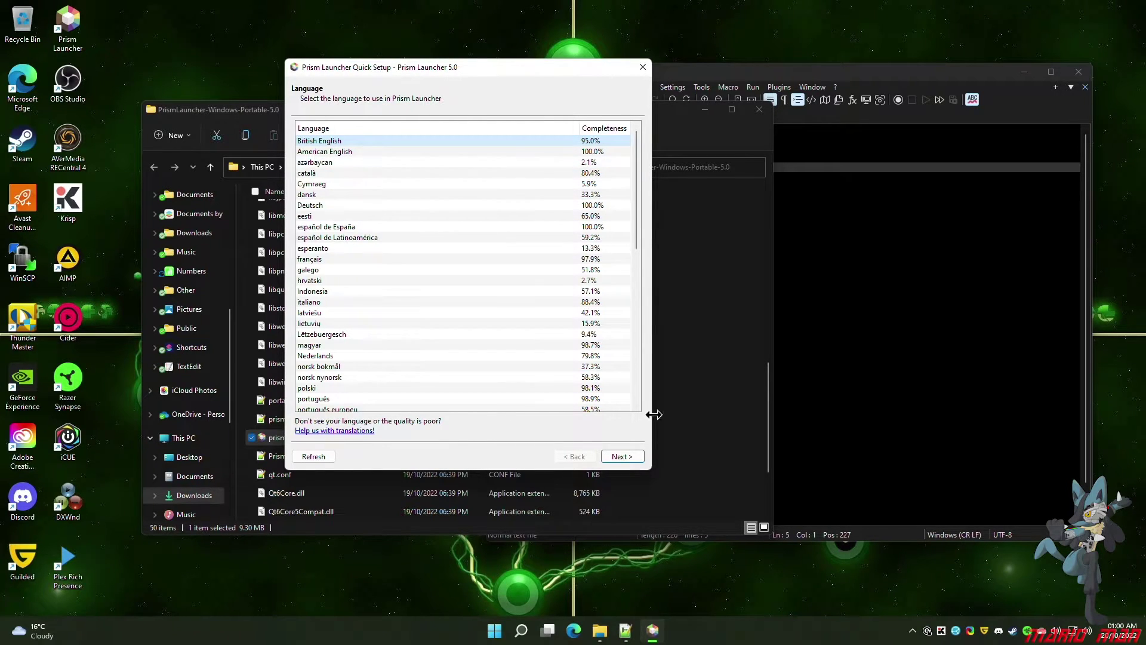
click(635, 454)
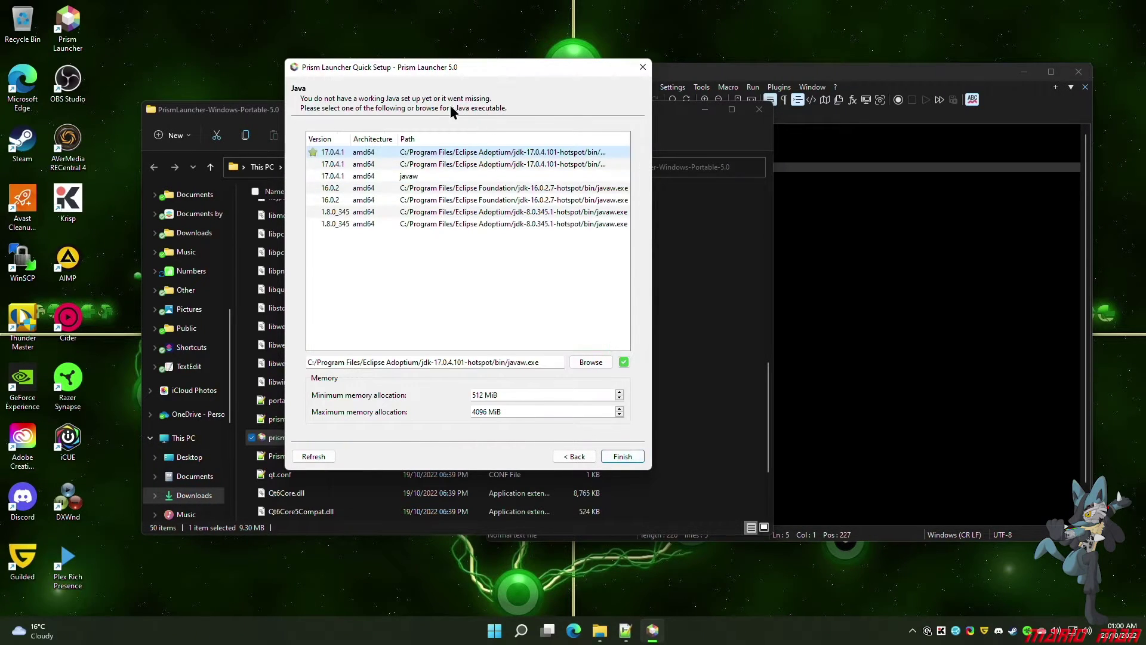
drag(417, 66, 445, 71)
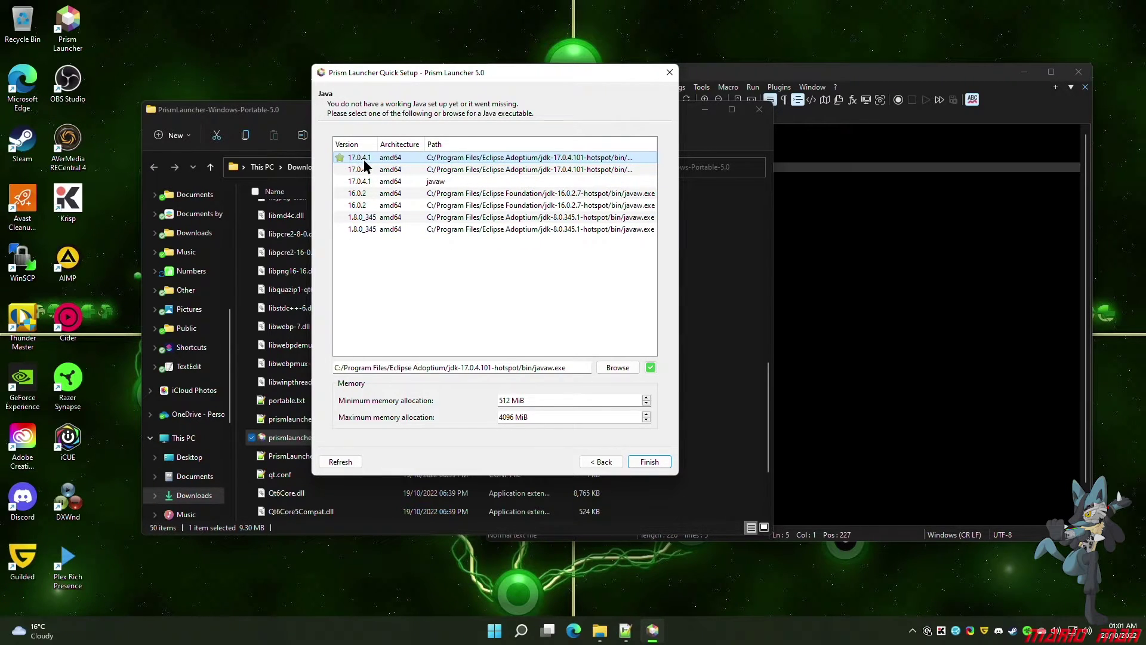
Check the computer's installed memory in Task Manager before changing the maximum memory allocation
double_click(512, 416)
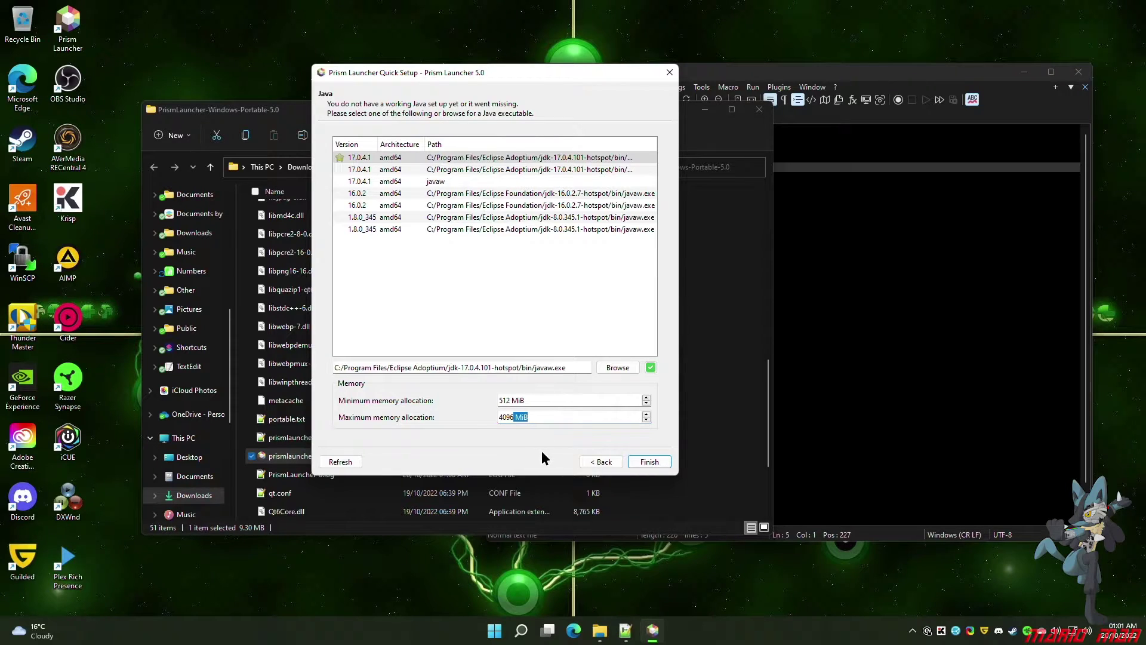
double_click(511, 416)
key(ctrl+shift+Escape)
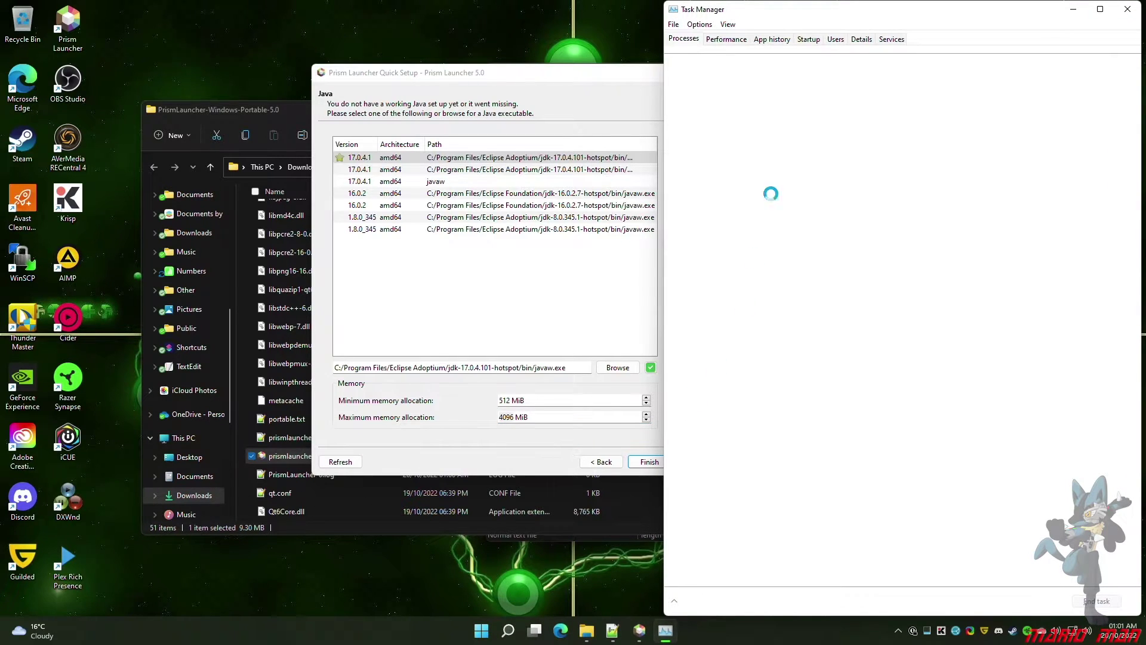
click(711, 39)
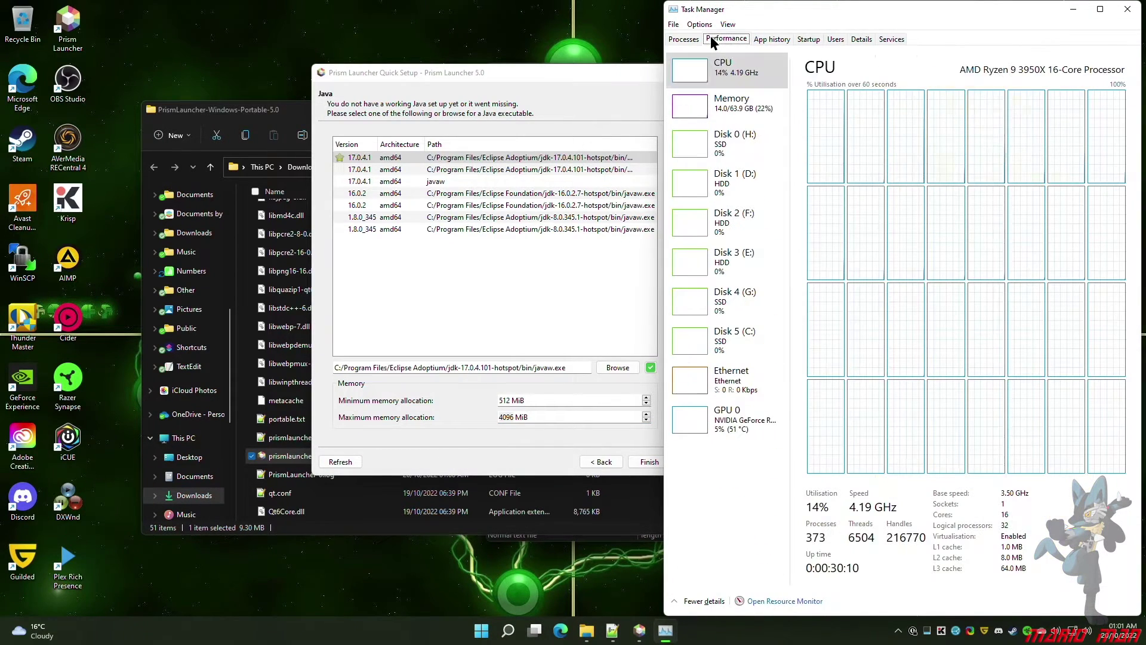
click(728, 102)
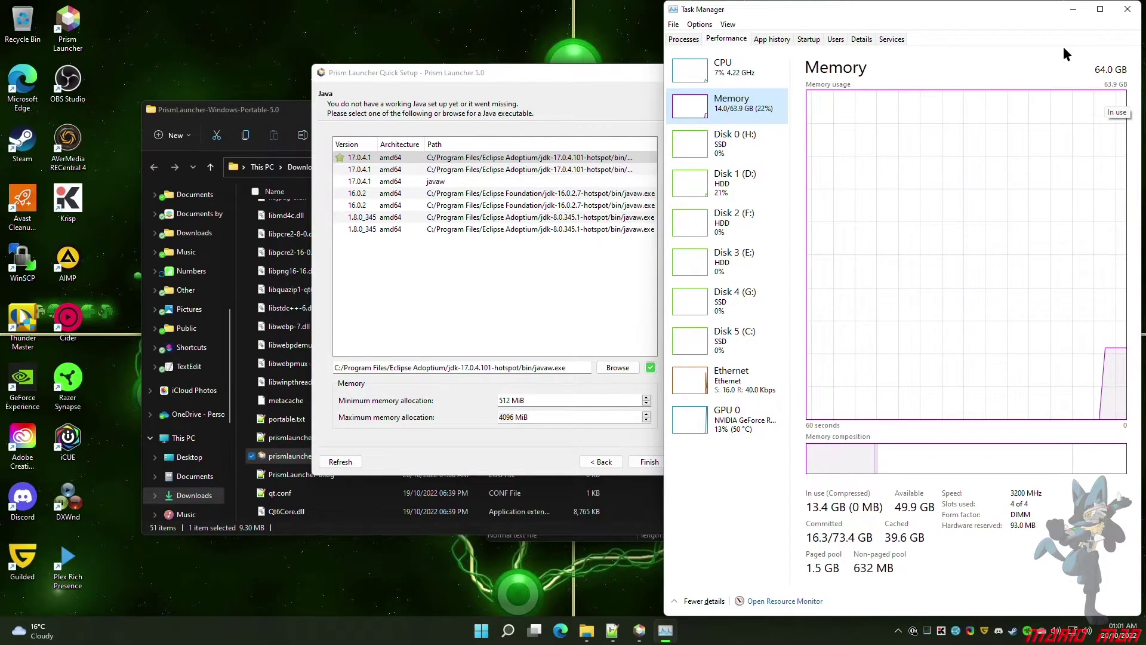
click(1128, 9)
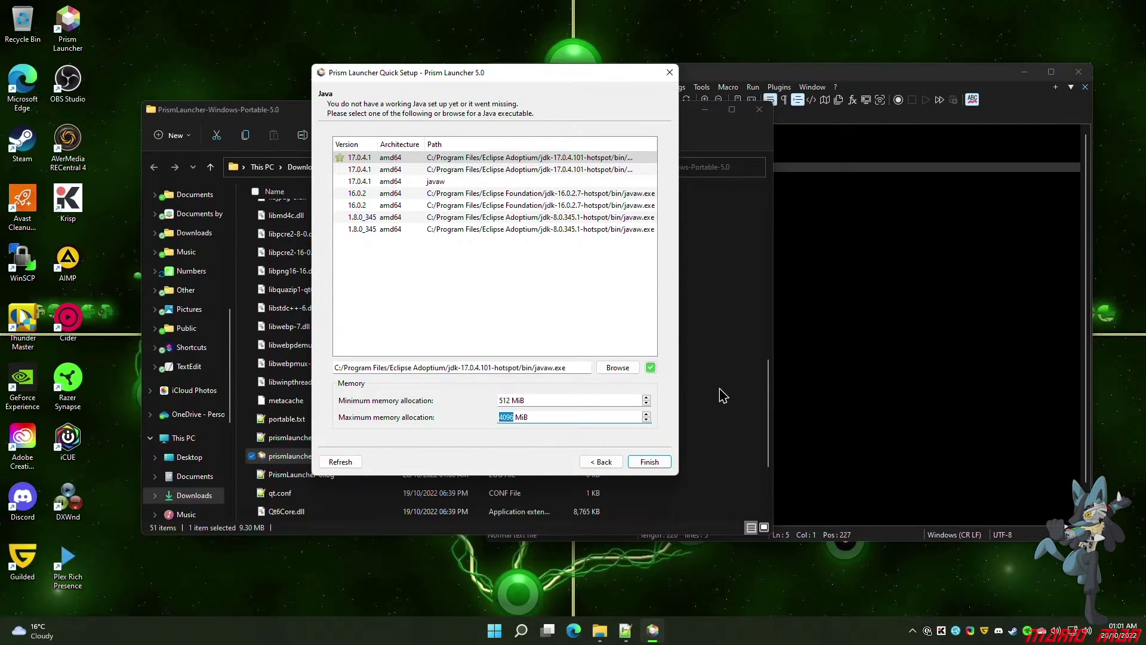
Open Calculator and multiply 1024 by 8
click(502, 637)
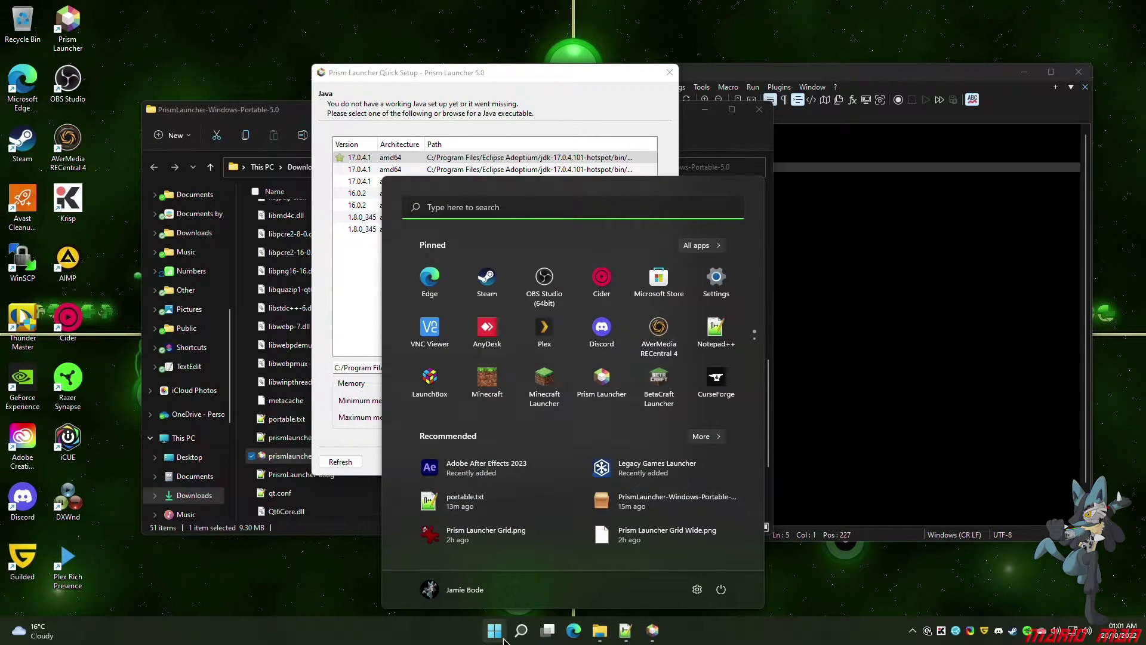
text(calculator)
key(Return)
text(1024)
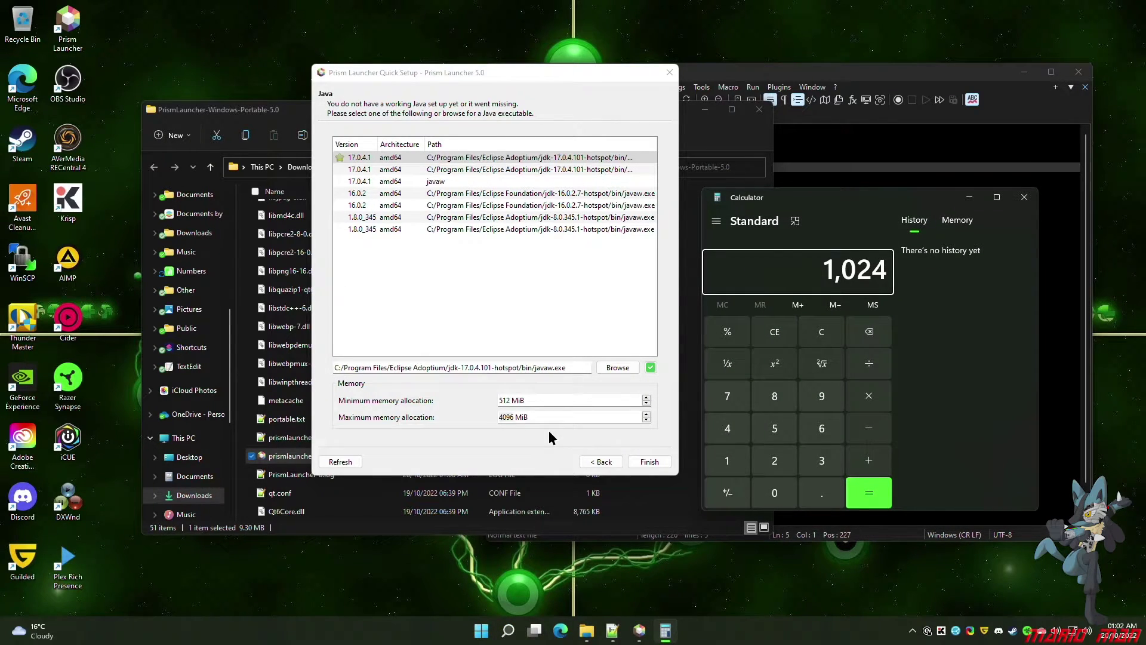
key(asterisk)
text(8)
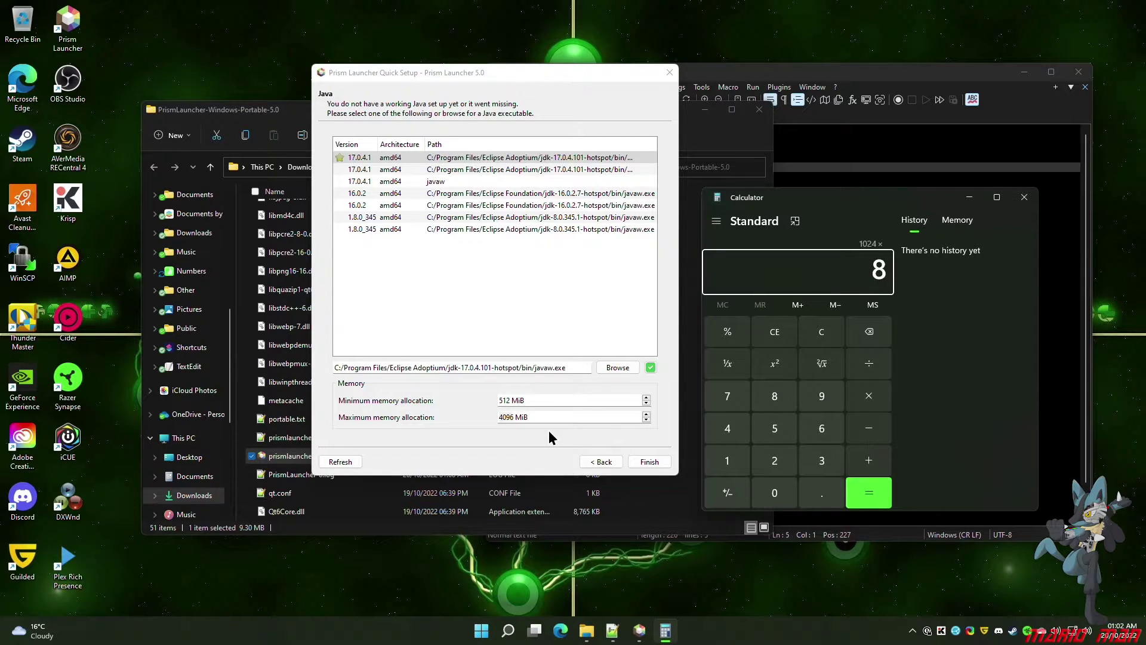
key(Return)
Set the maximum memory allocation to 8192 MiB and finish the quick setup
drag(502, 417, 515, 422)
text(819)
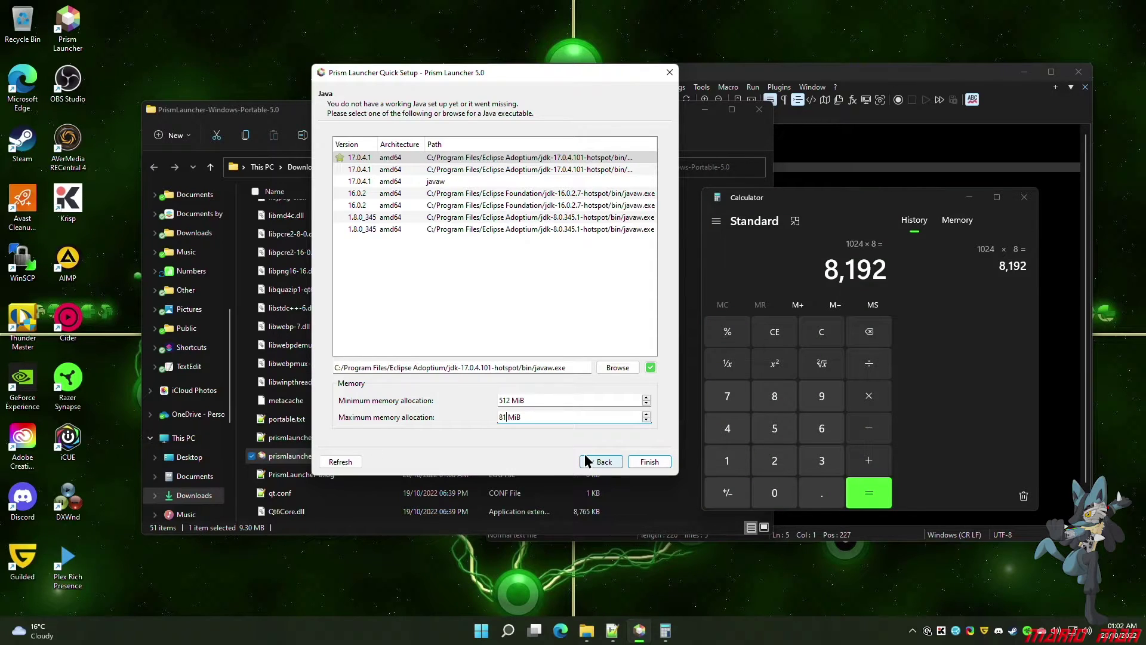
text(2)
drag(509, 417, 391, 441)
drag(495, 417, 507, 416)
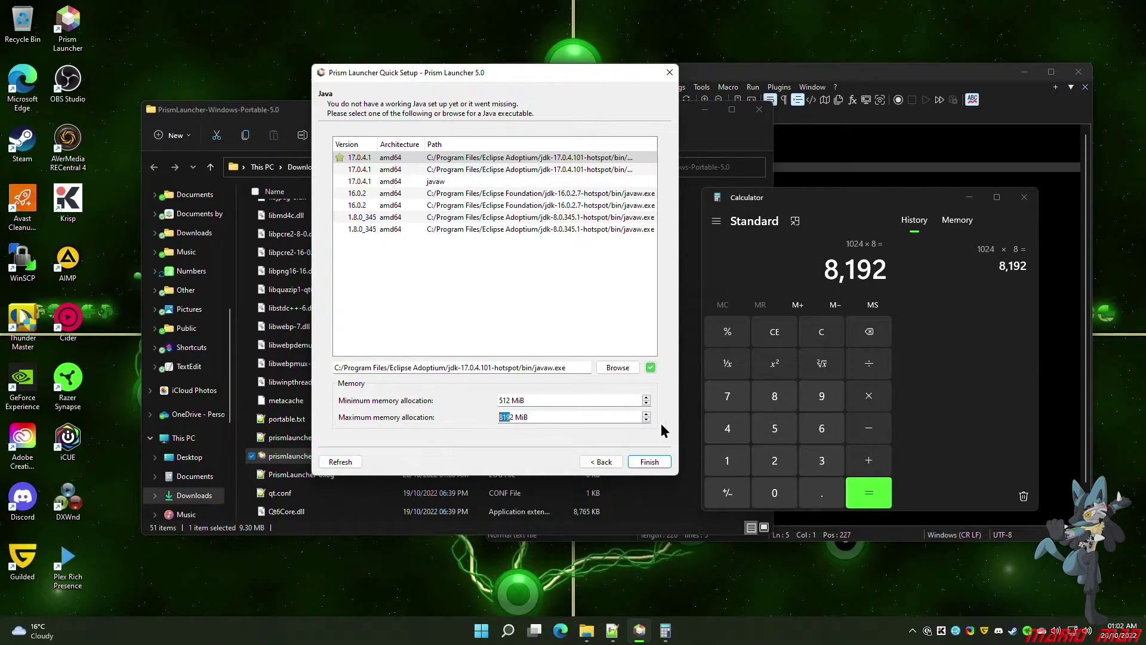
click(650, 462)
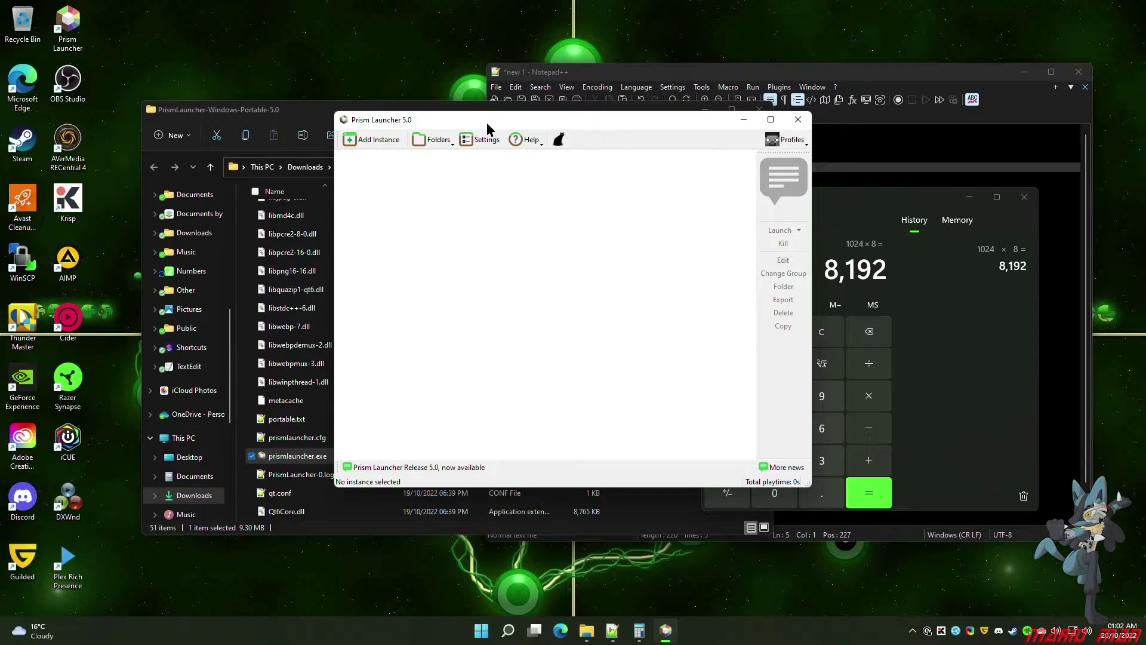
Open the launcher's user interface settings and sort the instance view by last launched
click(464, 144)
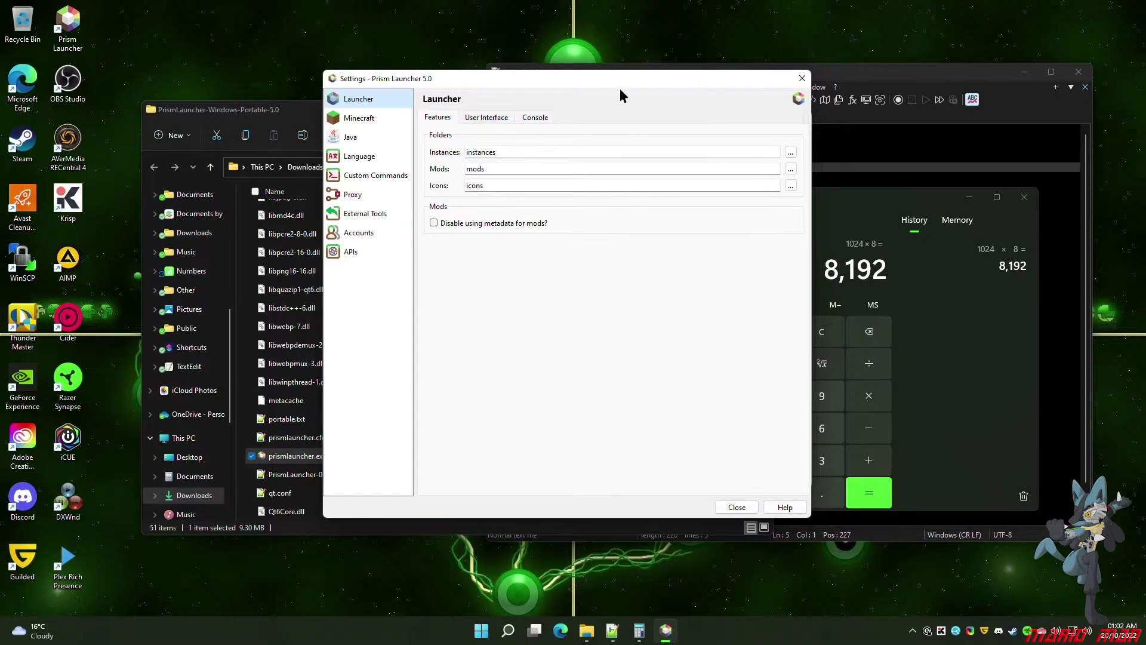
click(802, 78)
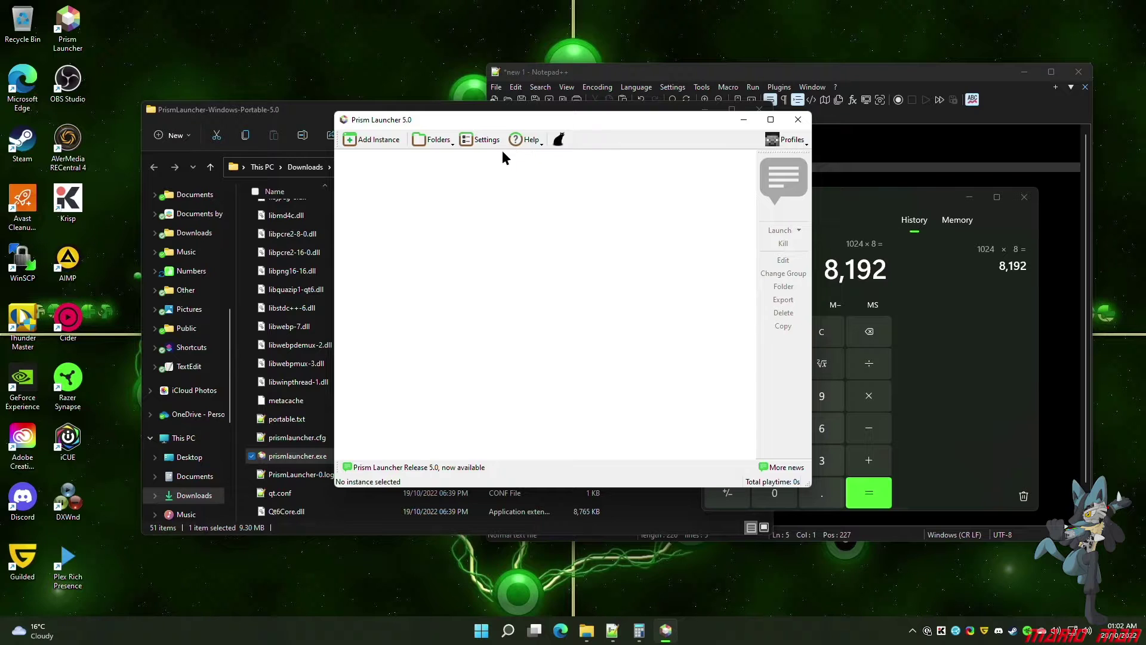
click(488, 141)
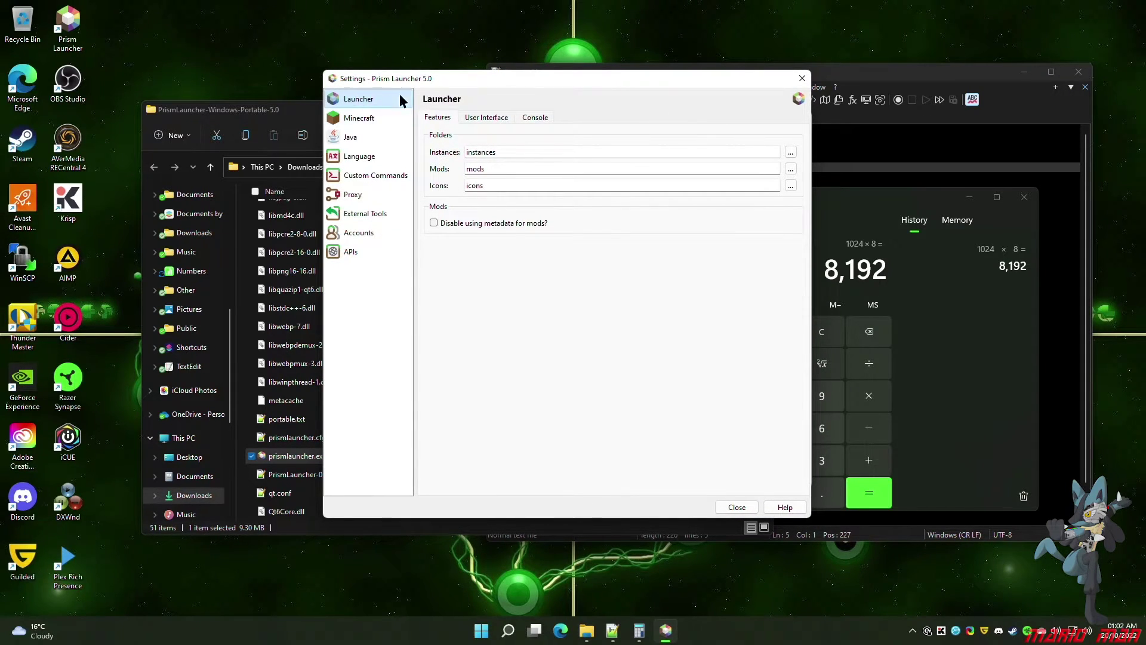
click(486, 117)
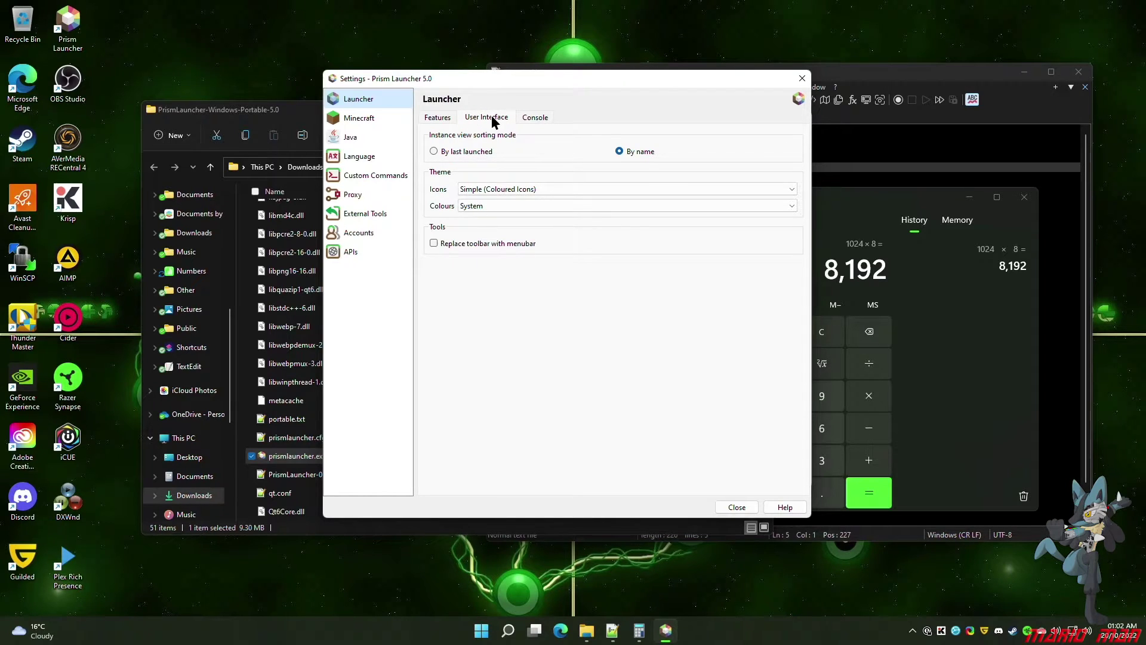
click(468, 153)
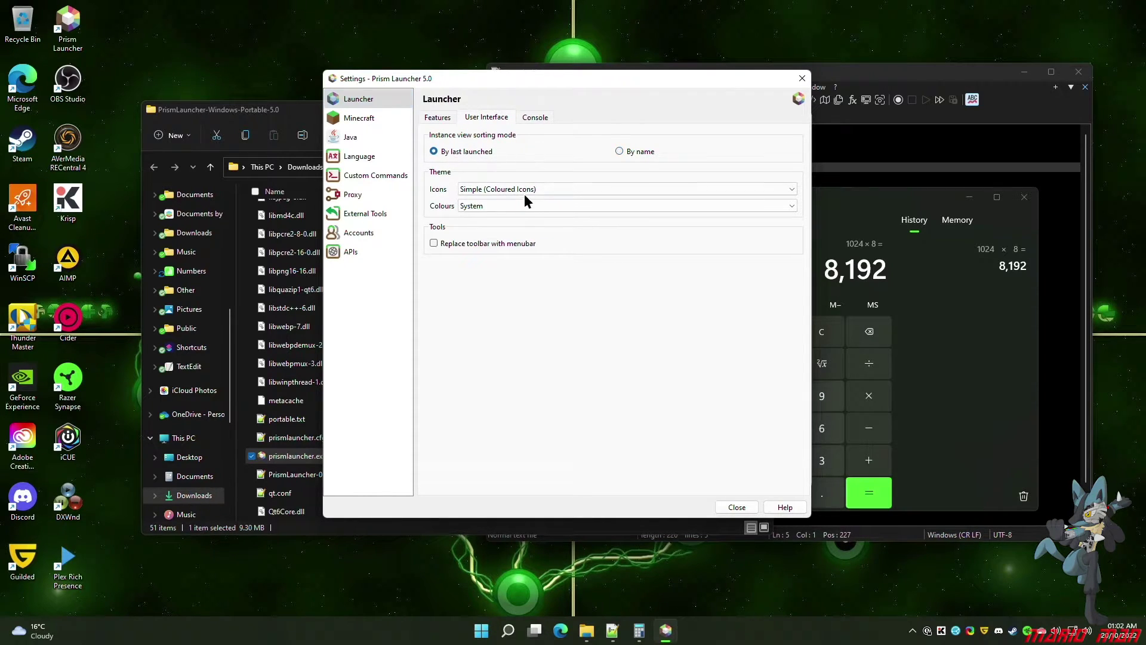
Try the Legacy icon theme for the launcher interface
click(503, 190)
click(493, 271)
click(481, 207)
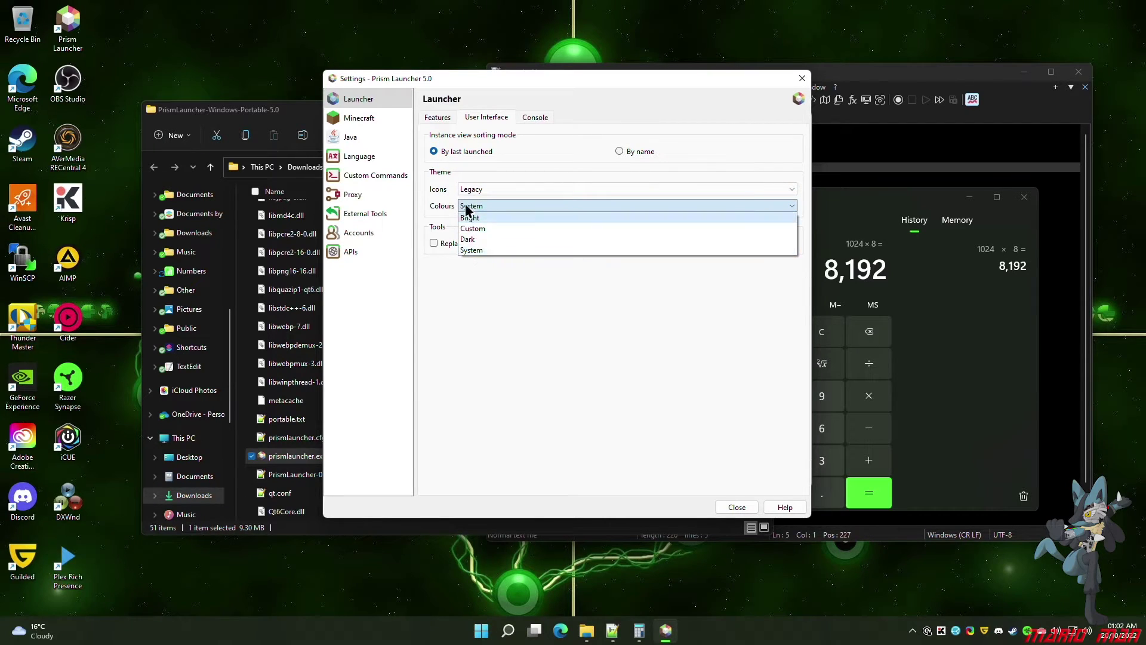
click(485, 189)
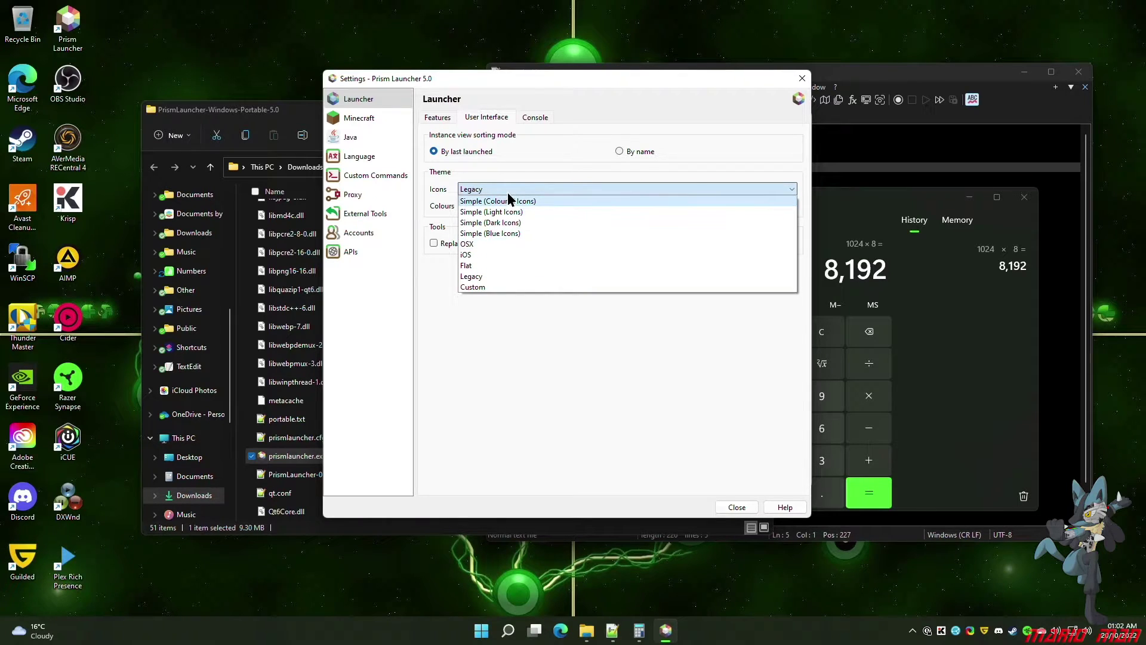
click(489, 275)
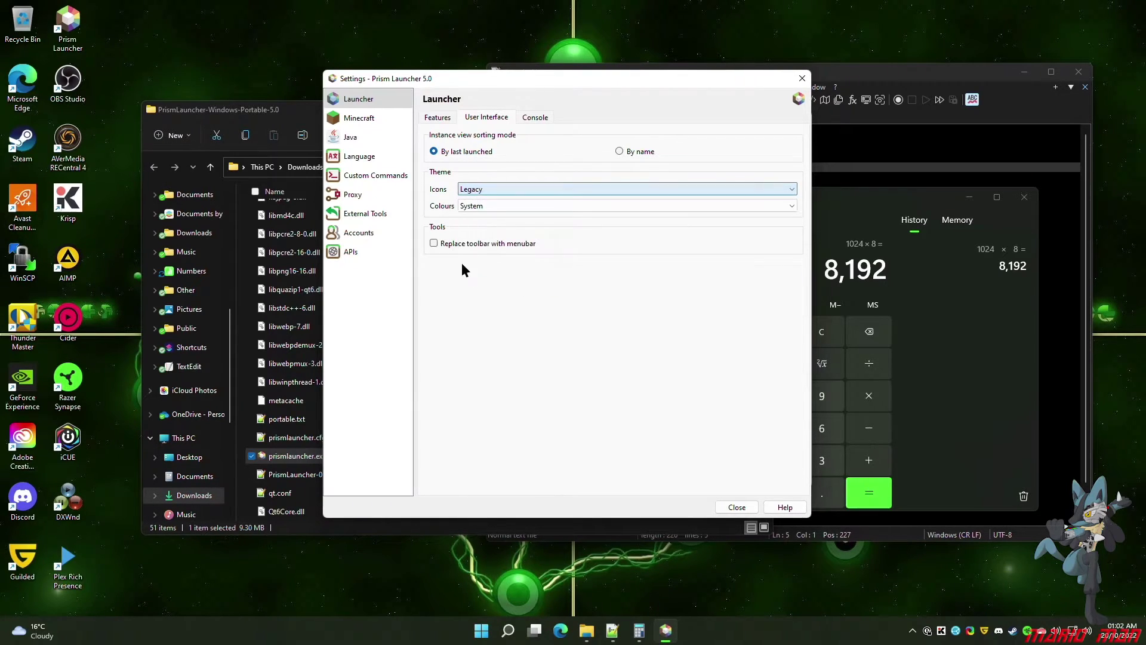
Set the launcher's colour theme to Bright and its icon theme to Simple (Coloured Icons)
click(482, 205)
click(485, 238)
click(471, 205)
click(471, 223)
click(474, 188)
click(483, 199)
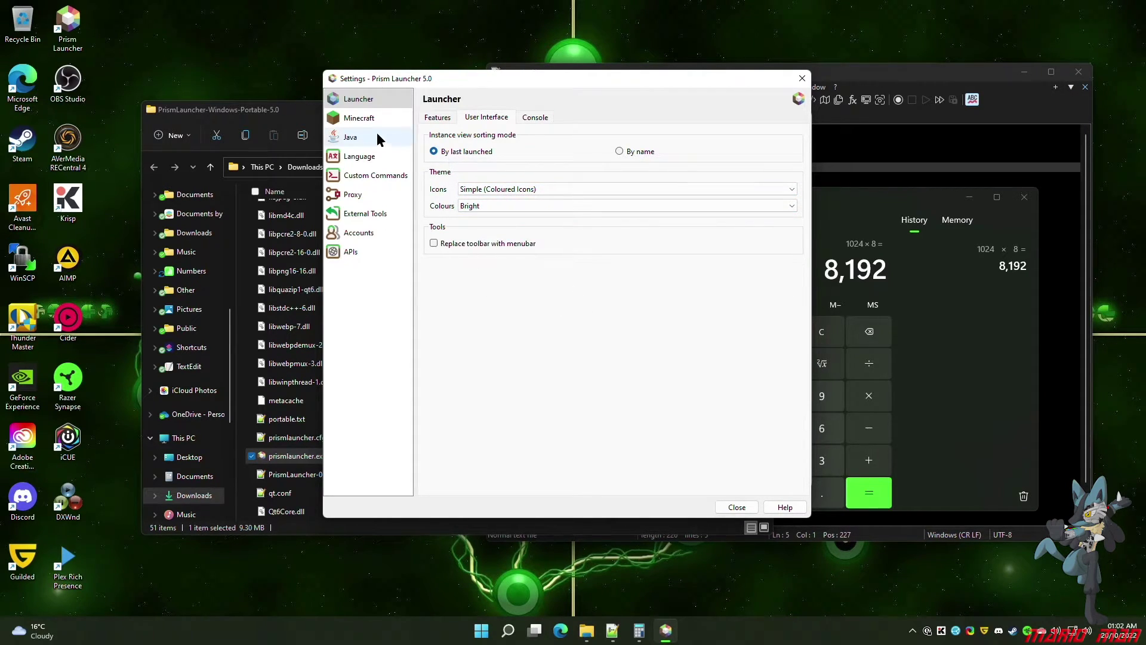
Compare the launcher's instances folder setting with the portable folder's contents and review the Java settings
click(440, 119)
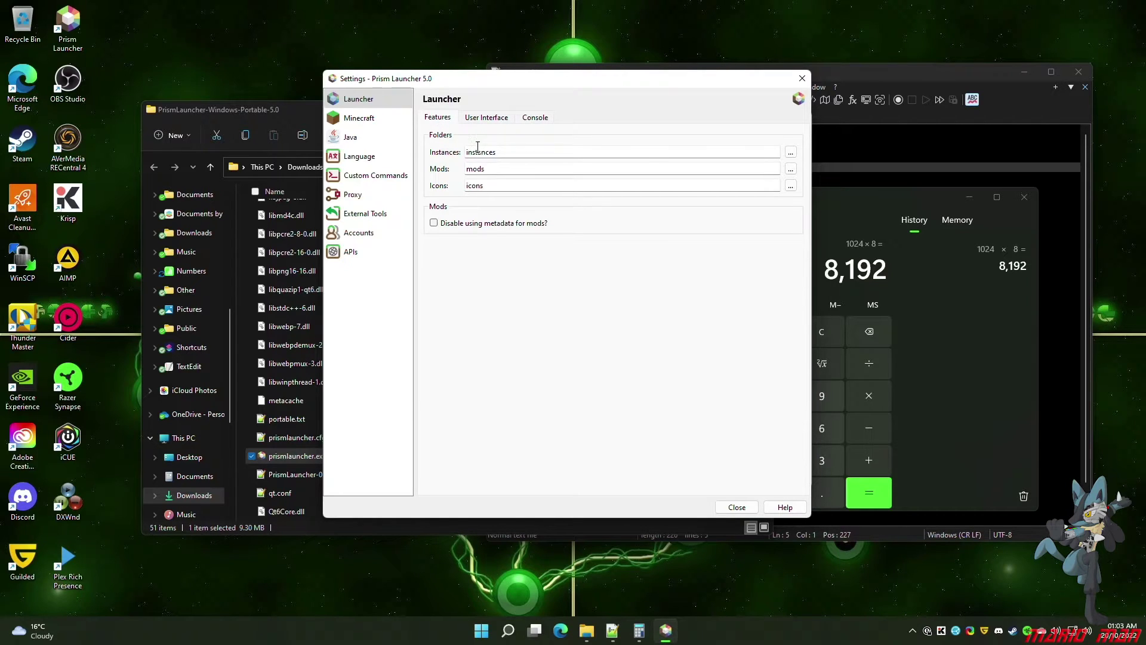
drag(466, 150, 495, 150)
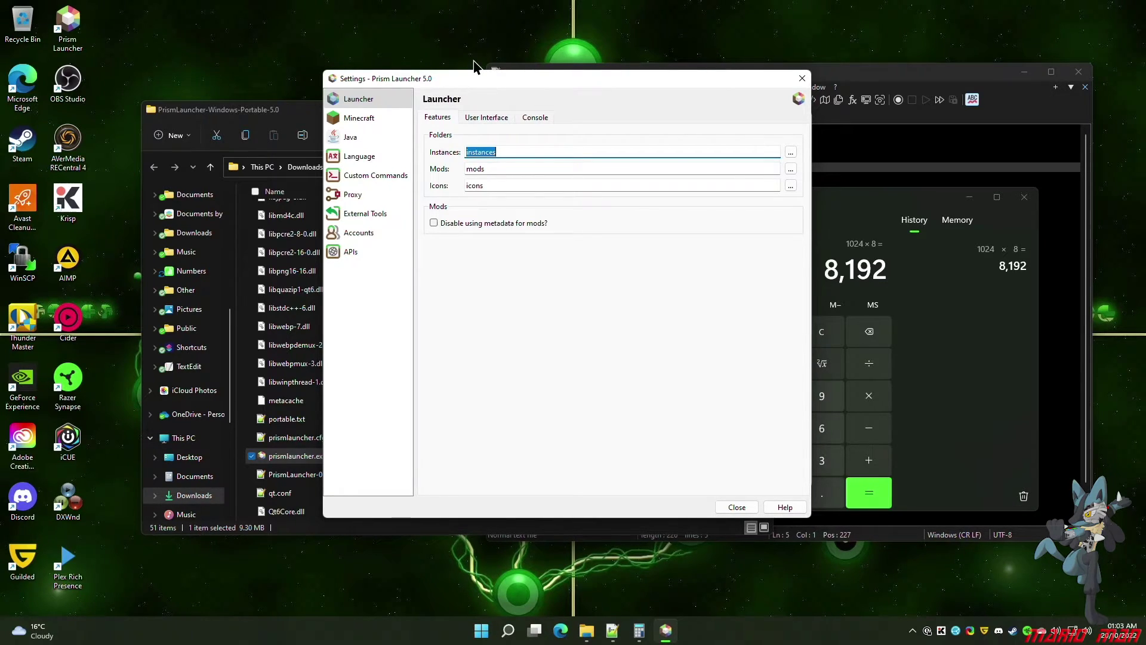
click(314, 110)
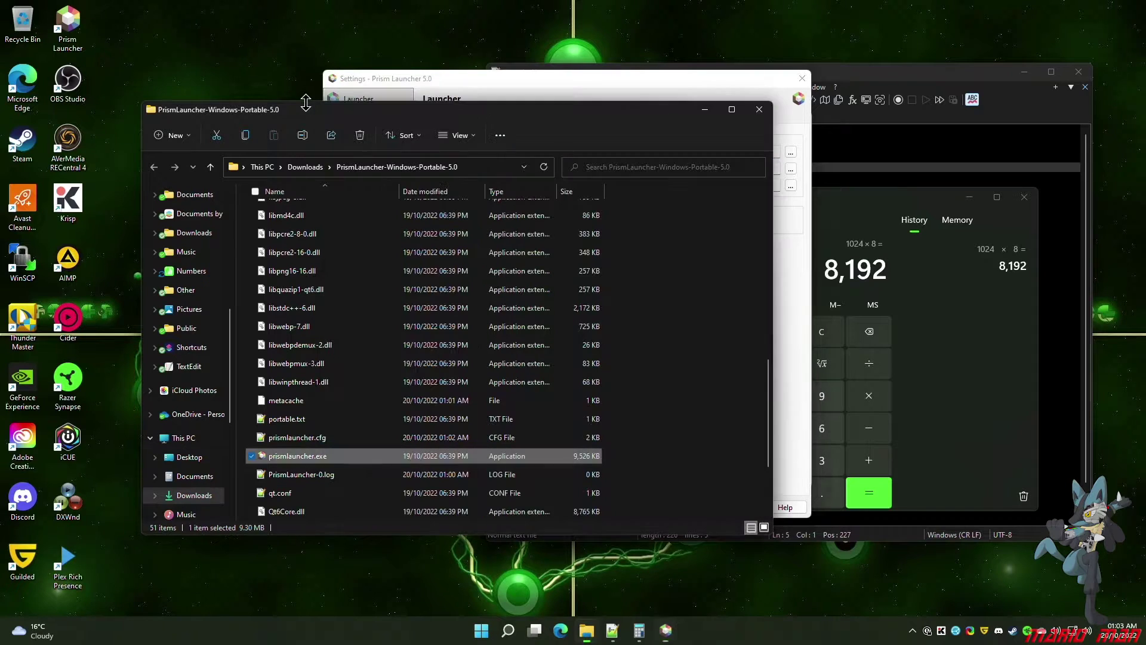
scroll(418, 319, up, 4)
scroll(417, 319, up, 5)
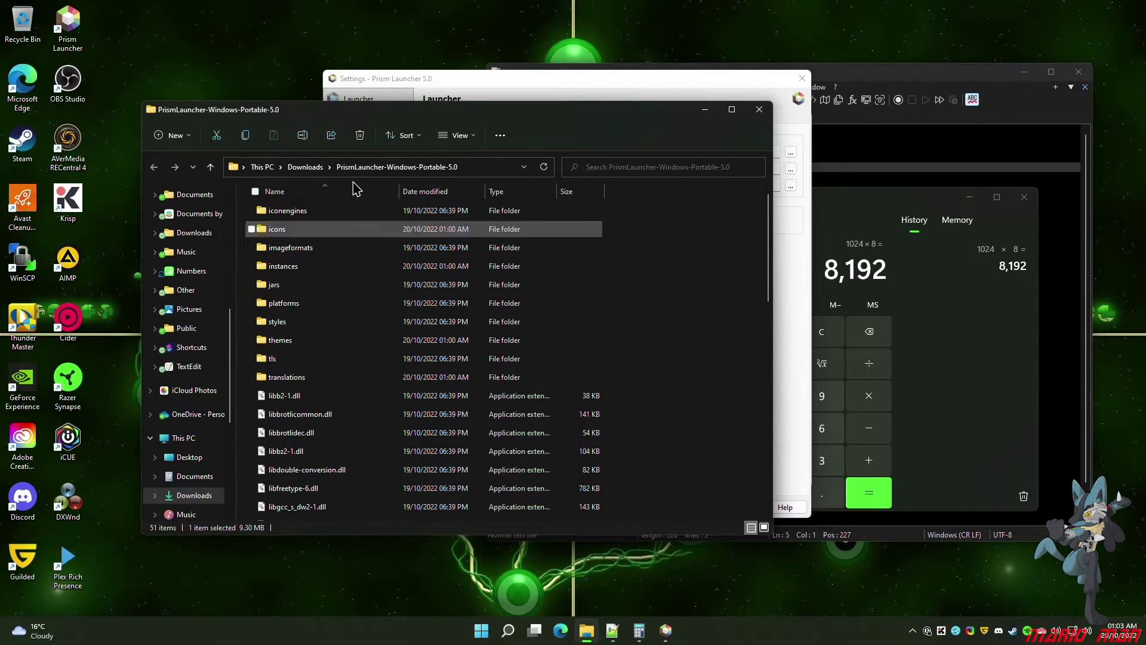
click(469, 92)
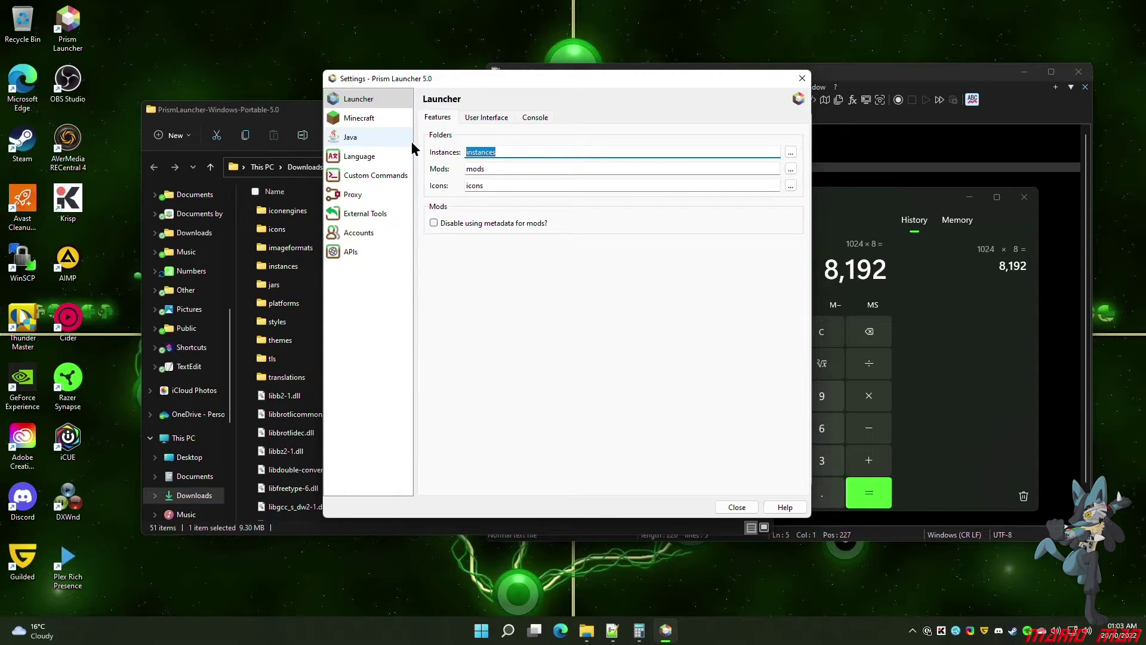
click(387, 128)
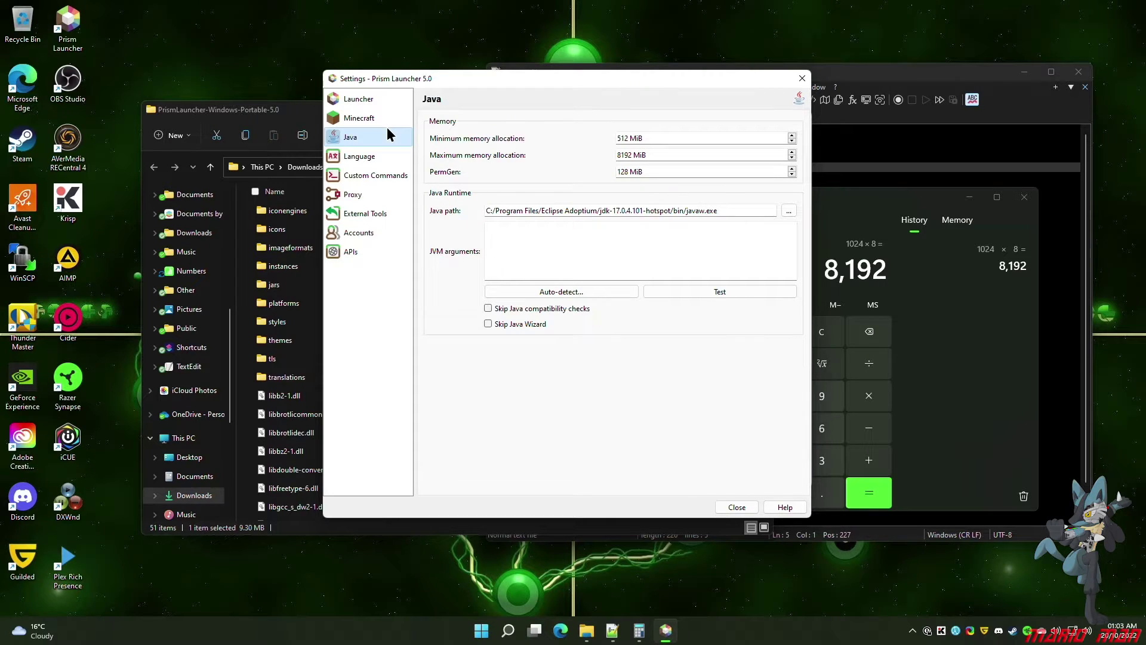
click(381, 98)
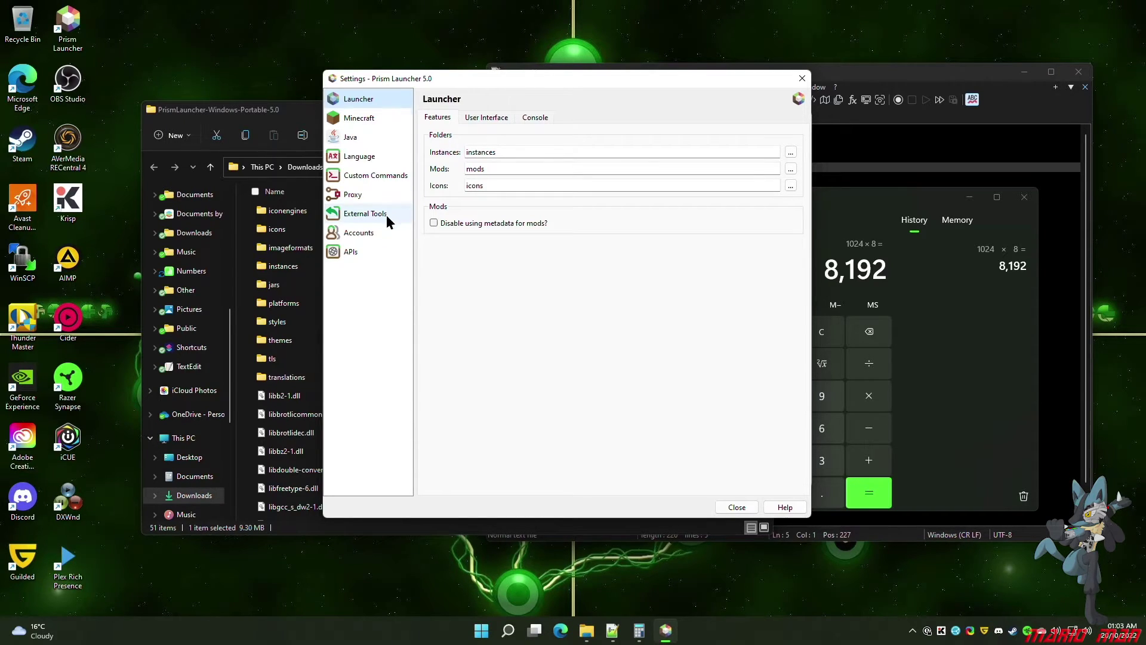
Add a Microsoft account in the launcher's account settings through the browser sign-in page and close the settings
click(369, 234)
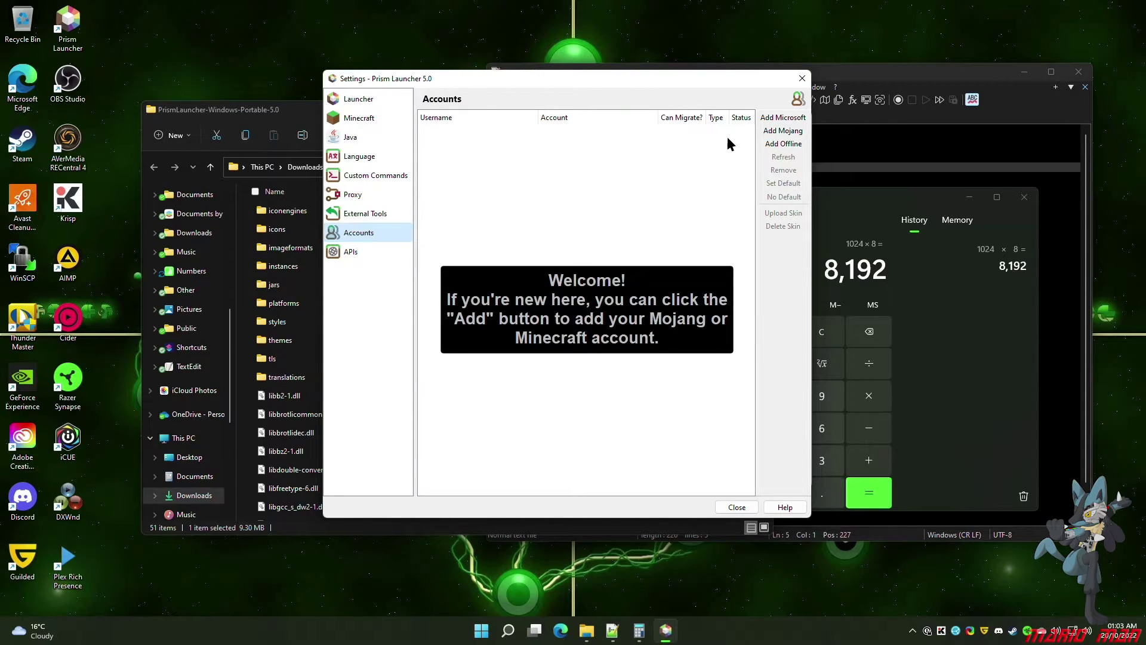
click(784, 118)
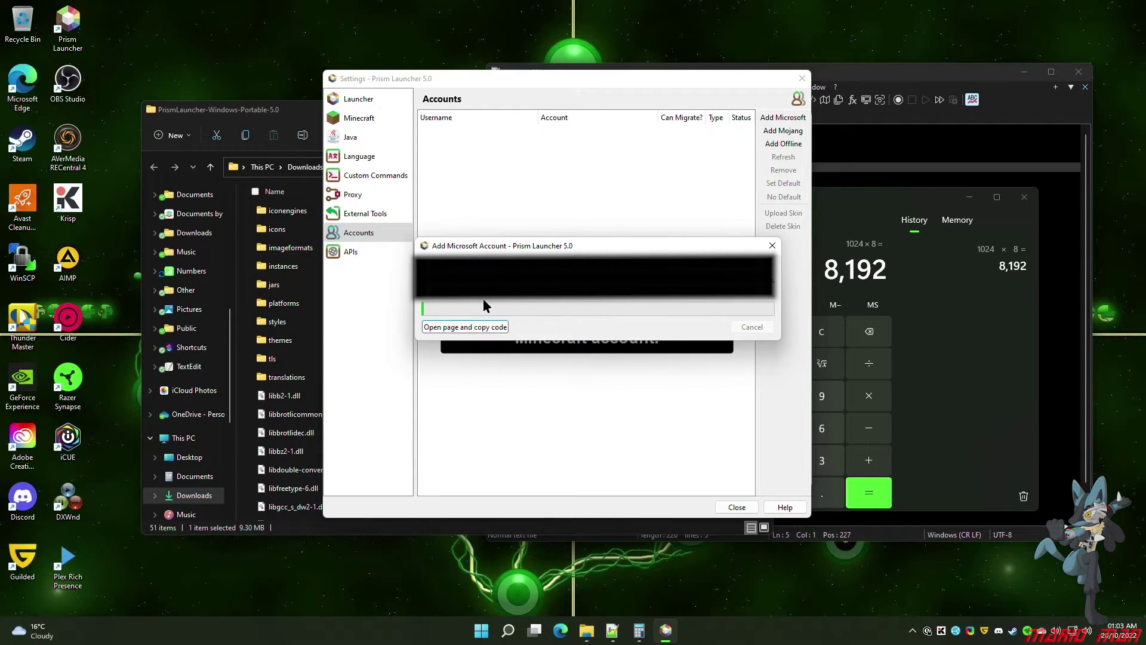
click(482, 327)
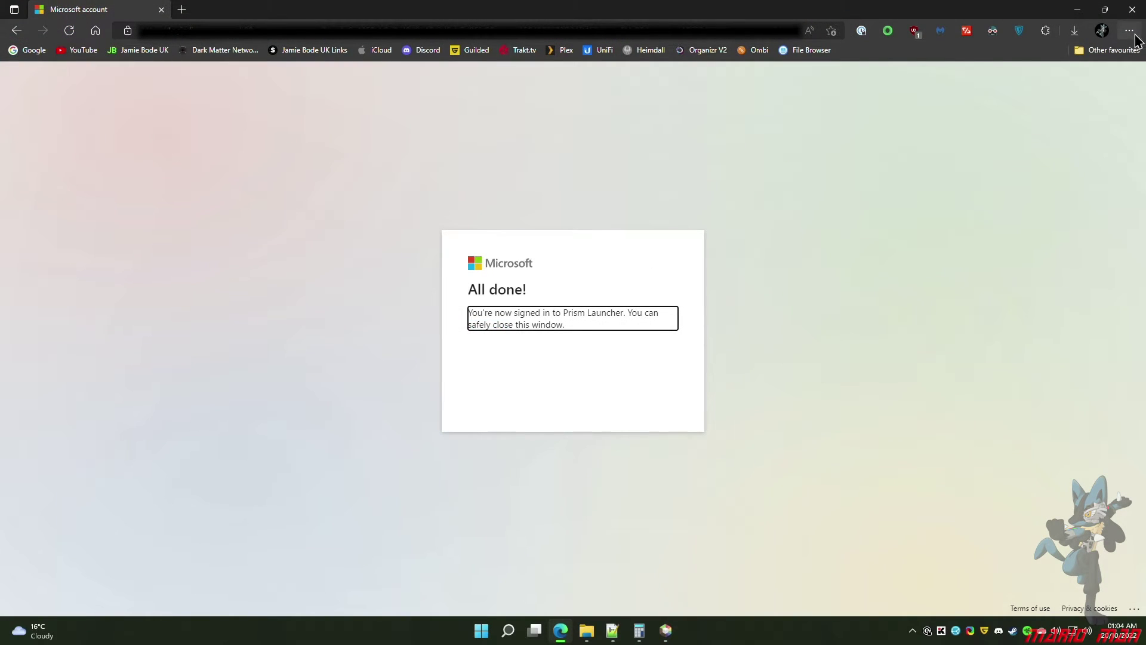
click(1139, 11)
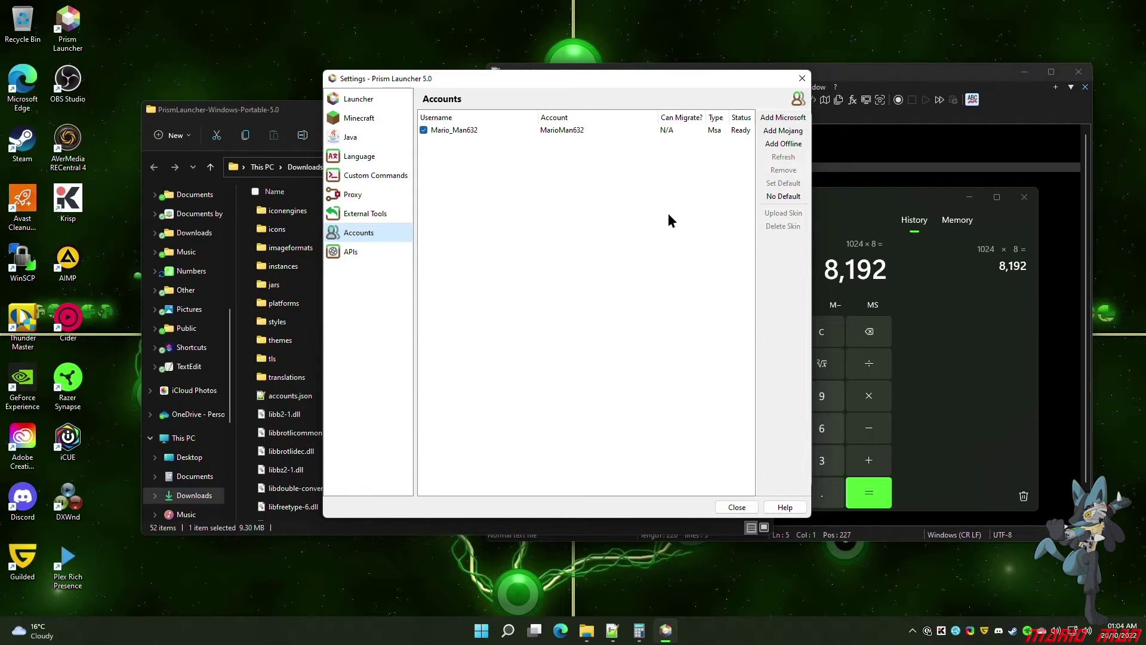
click(736, 507)
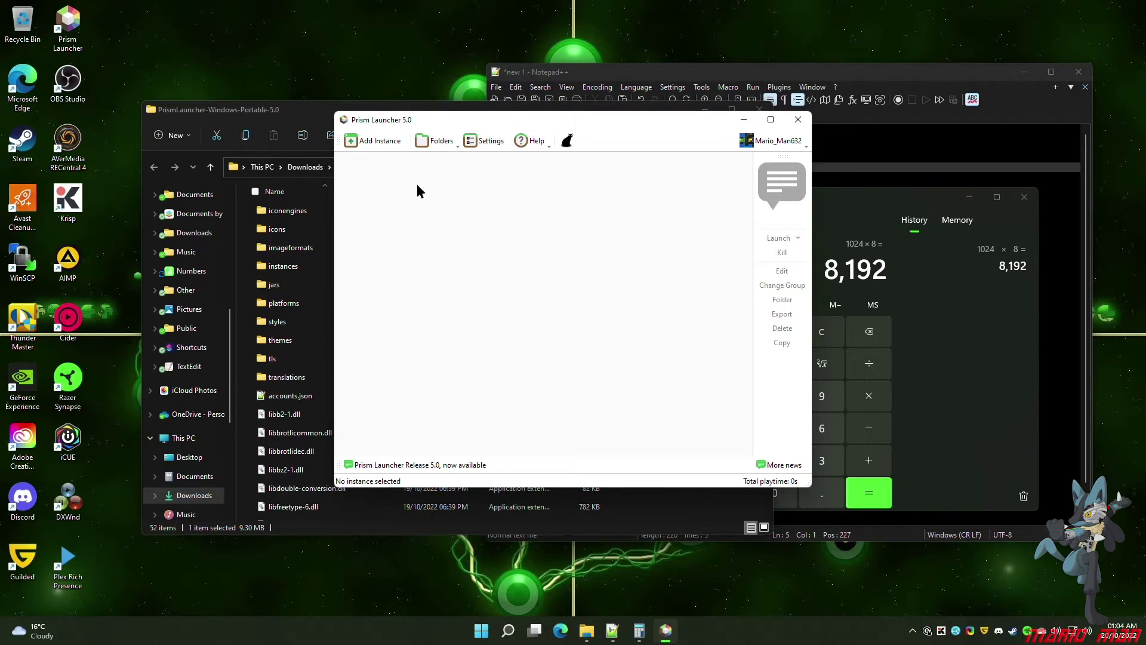
Start a new instance and examine the Minecraft versions under the snapshot, old snapshot, beta, alpha and experiment filters, ending with only releases shown
click(362, 145)
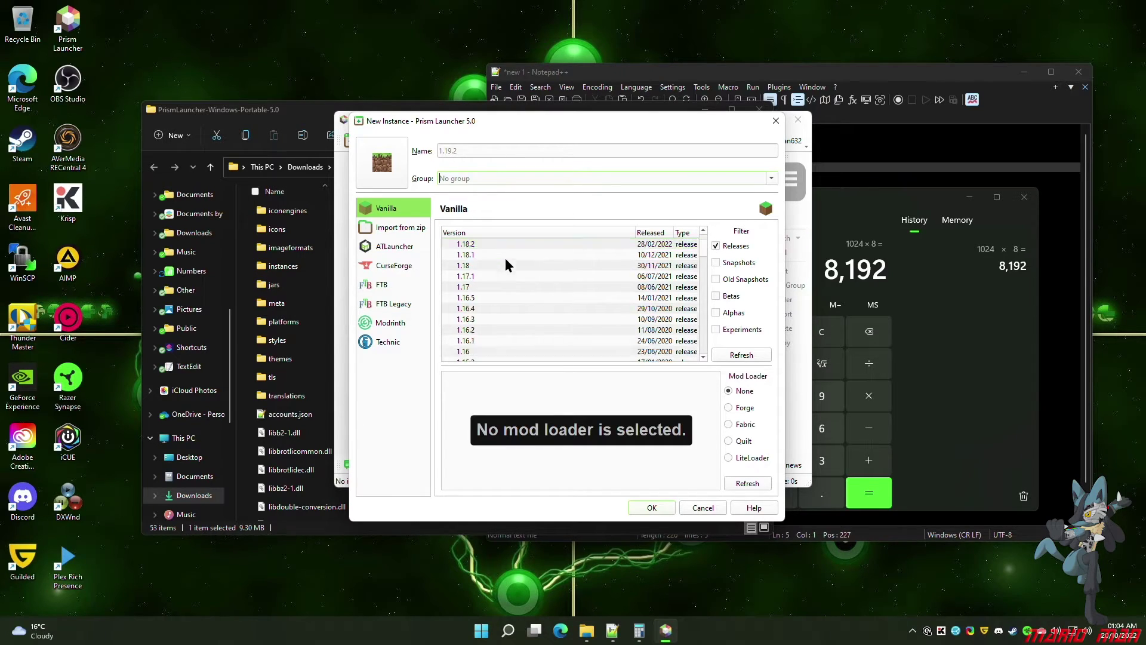
click(717, 260)
click(715, 263)
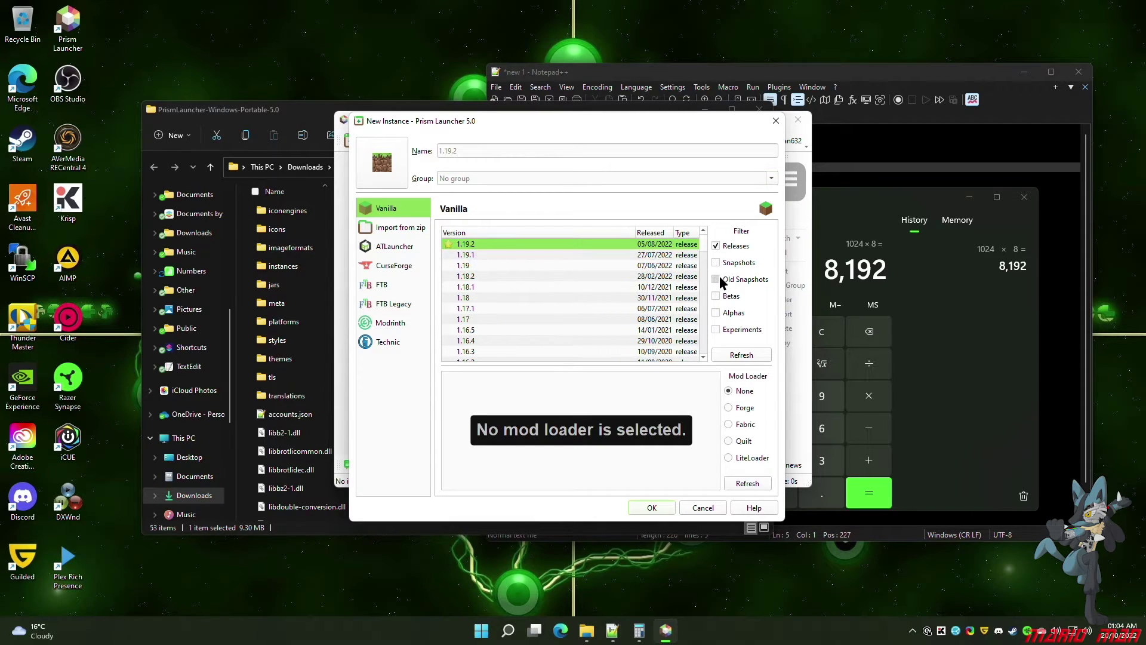
click(716, 278)
click(716, 245)
click(716, 279)
click(716, 295)
click(718, 298)
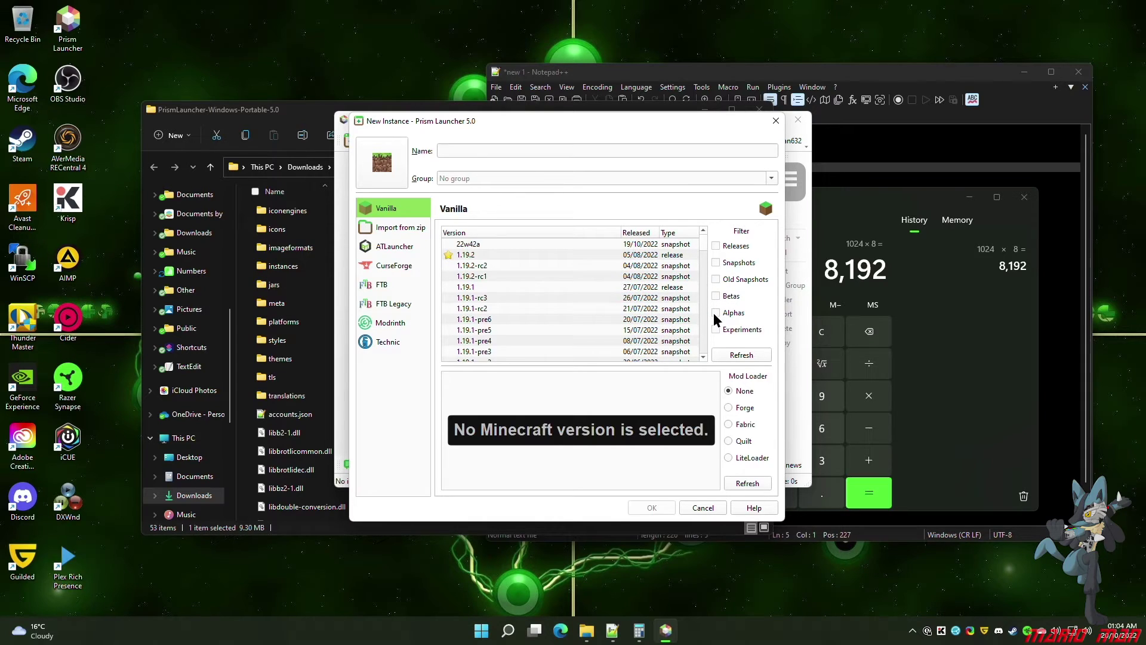
click(718, 316)
click(717, 313)
click(716, 330)
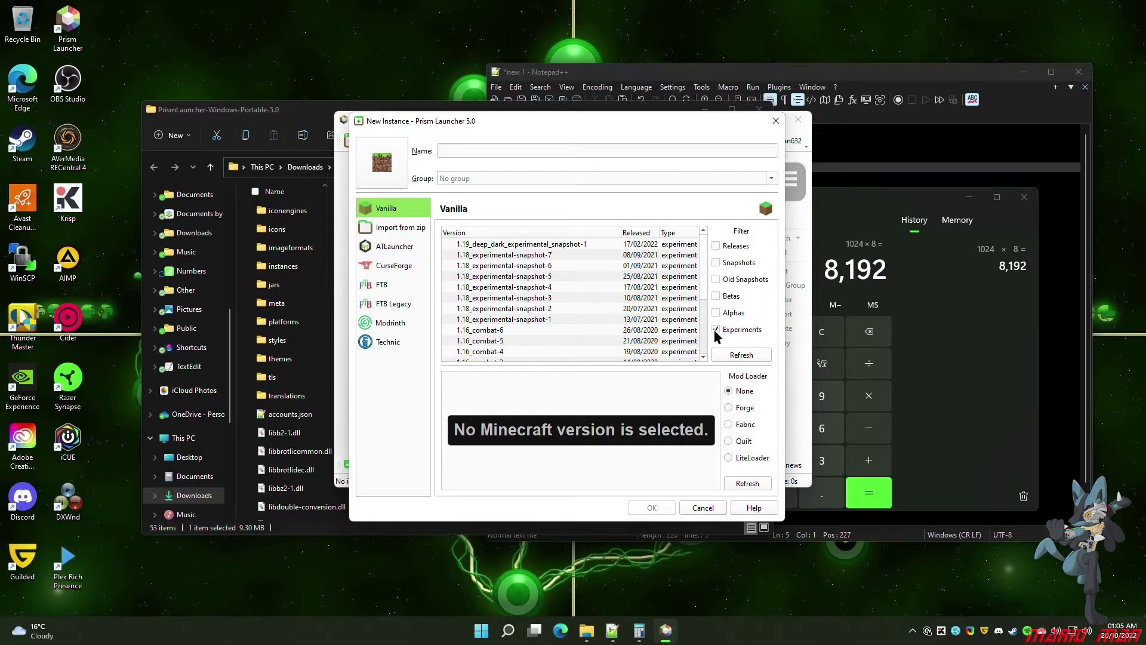
click(715, 330)
click(715, 245)
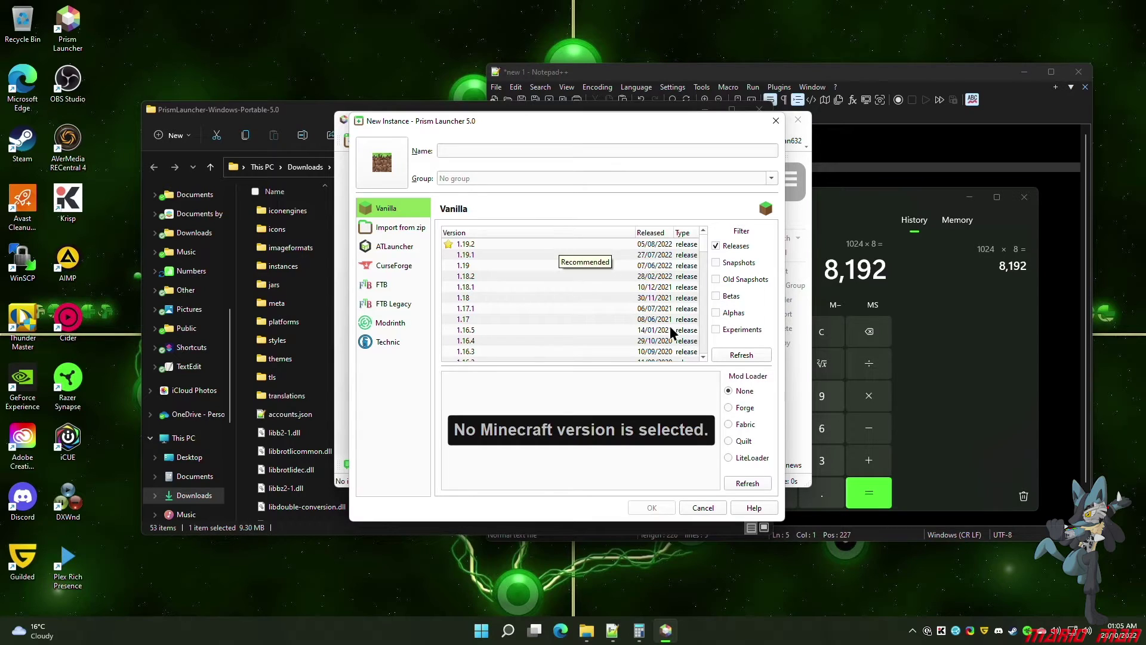
Compare the Quilt, LiteLoader and Forge versions offered for Minecraft 1.19.2 and 1.10.2, ending with 1.19.2 and no mod loader selected
click(558, 245)
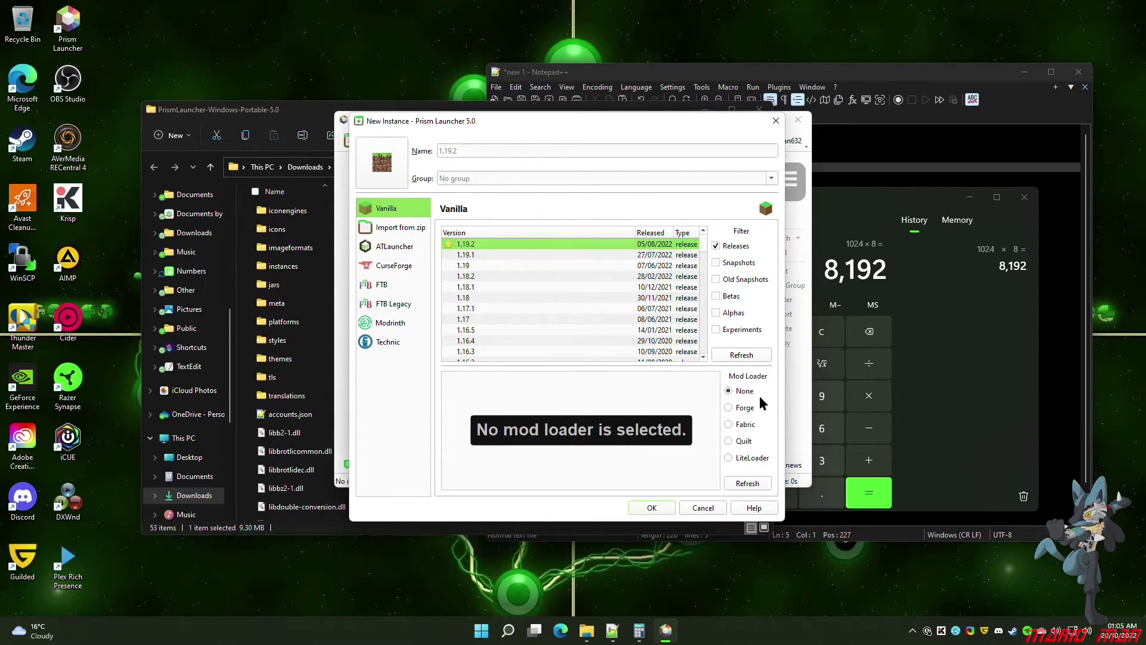
click(745, 446)
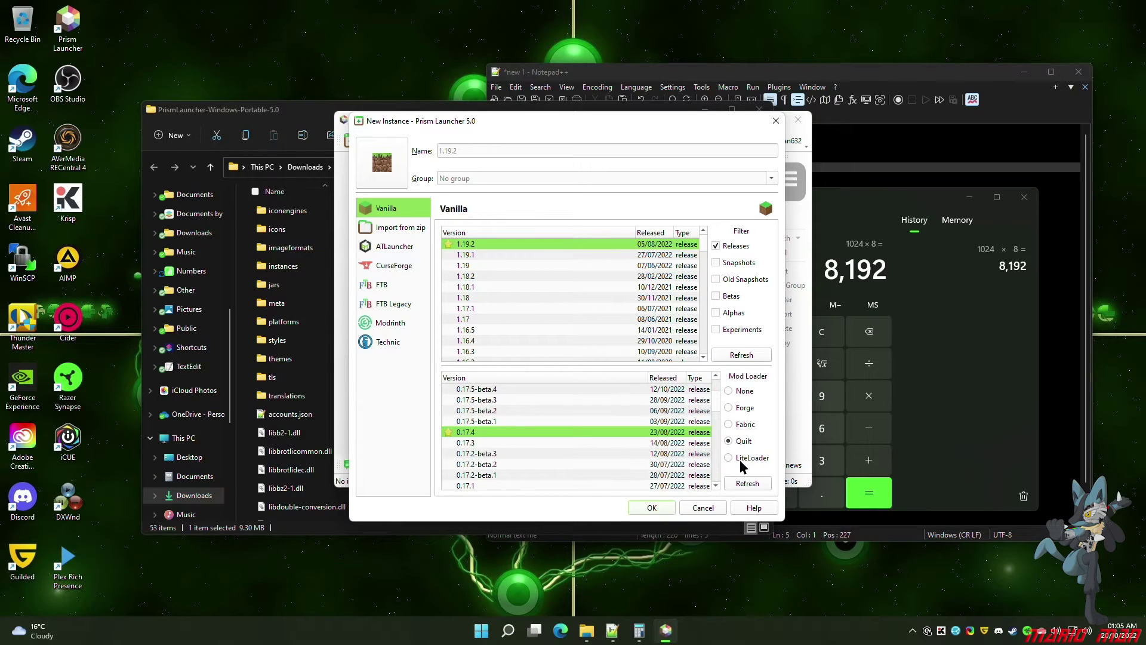
click(739, 461)
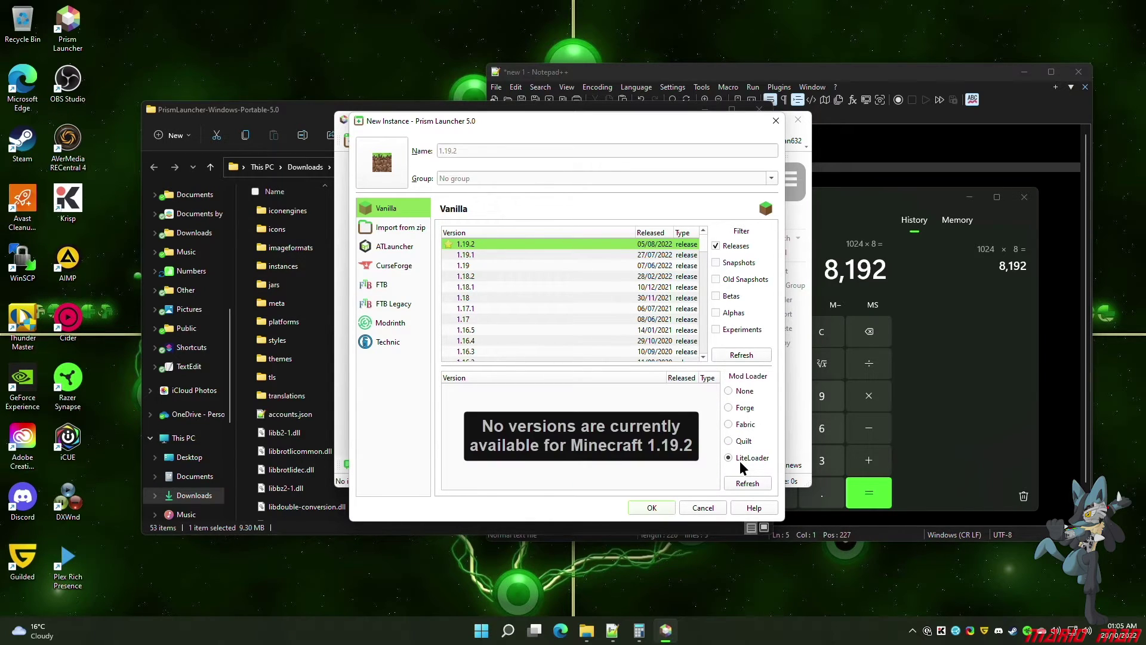
drag(487, 253, 542, 345)
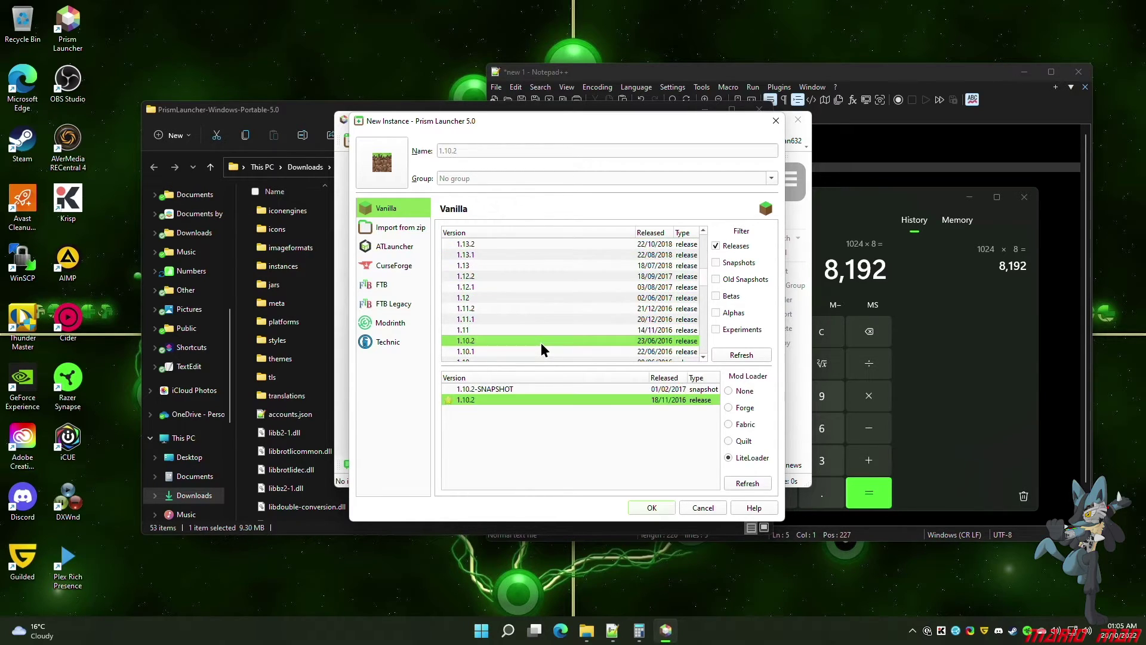
click(749, 409)
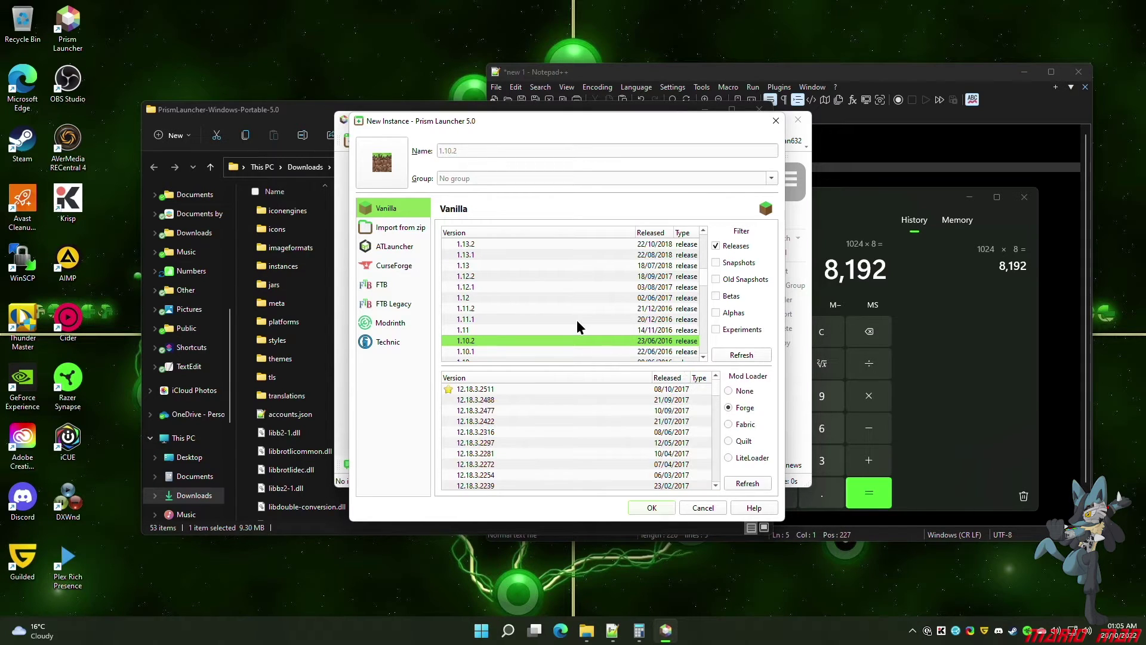
scroll(575, 318, up, 7)
click(485, 241)
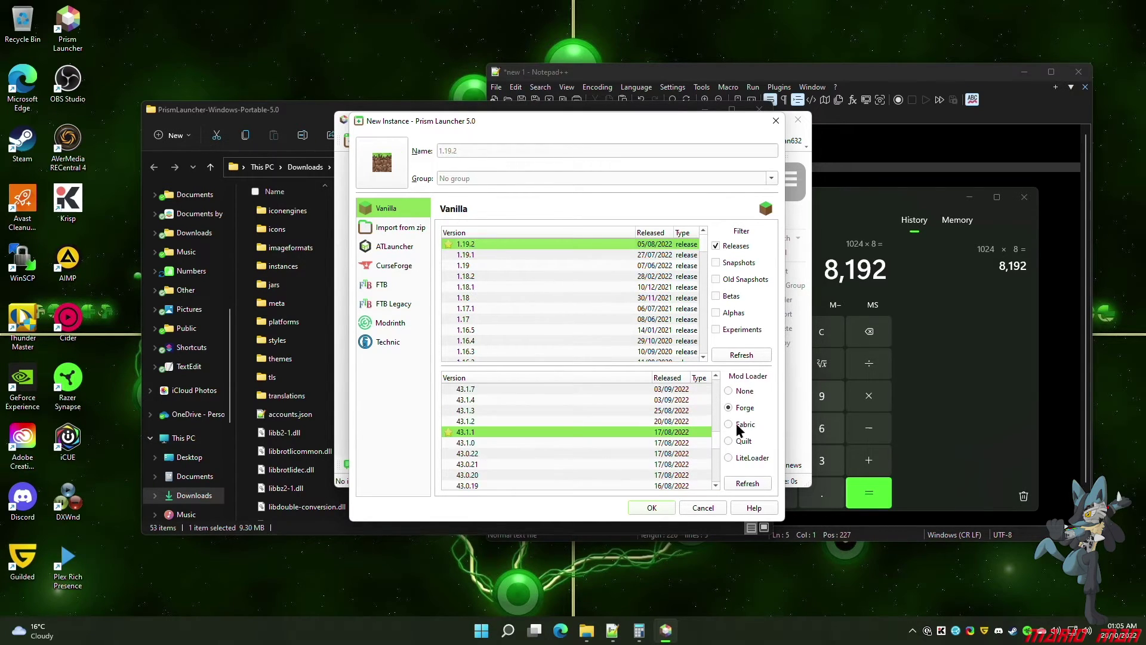
click(735, 392)
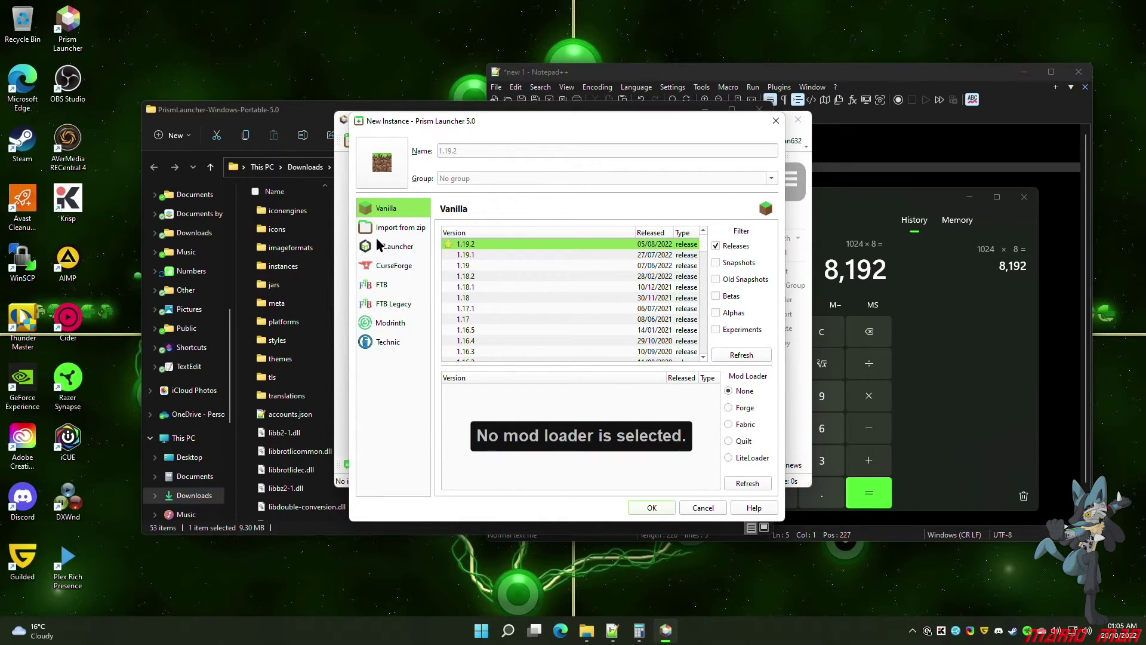
Review the zip import options and the modpacks offered by ATLauncher, CurseForge, FTB, FTB Legacy and Modrinth
click(395, 228)
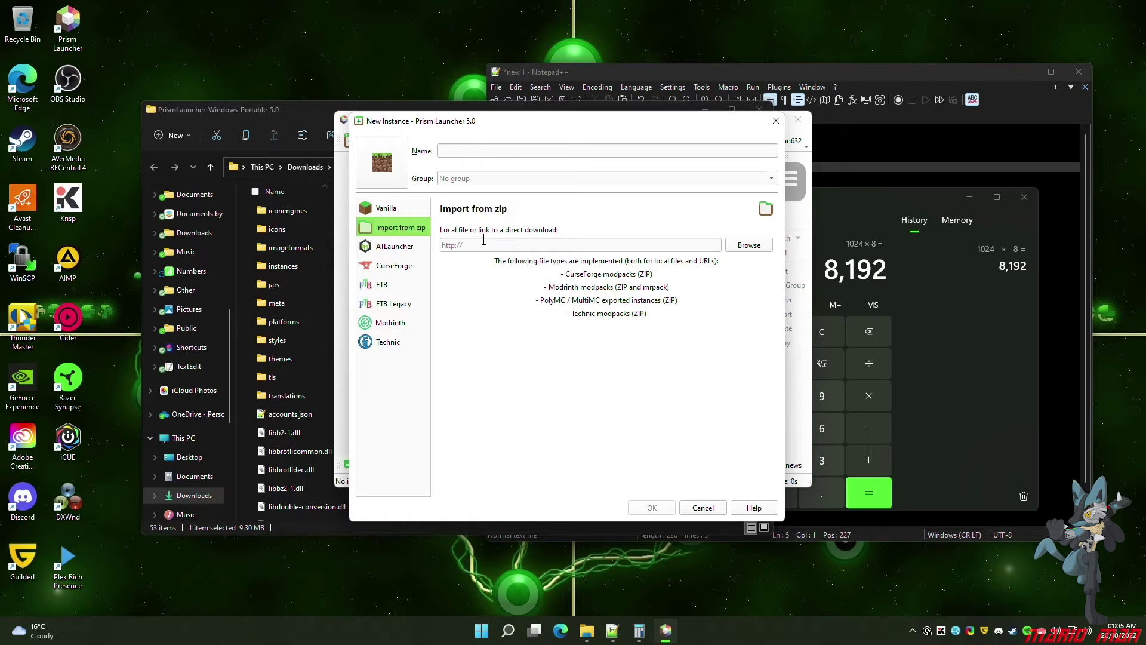
click(389, 245)
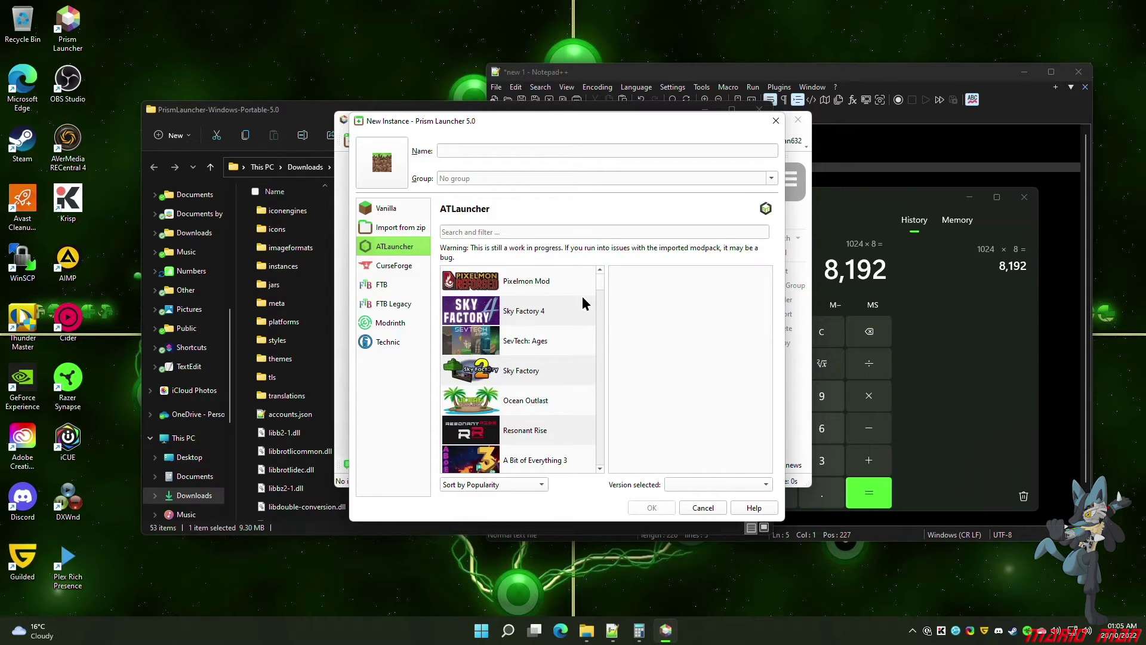
click(410, 258)
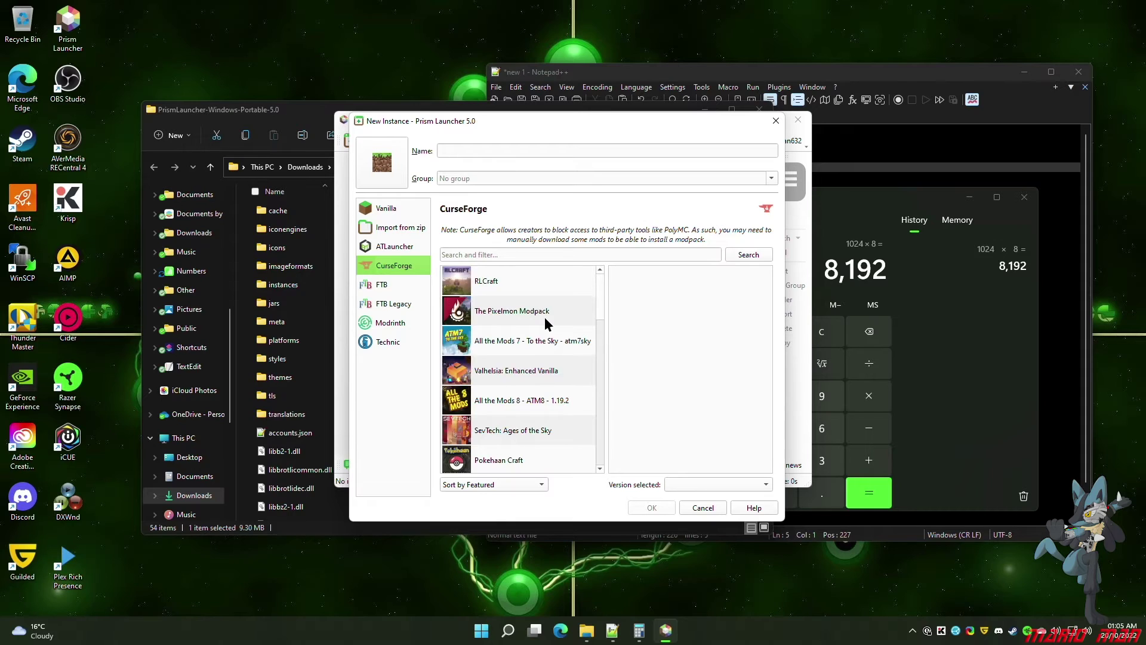
click(382, 286)
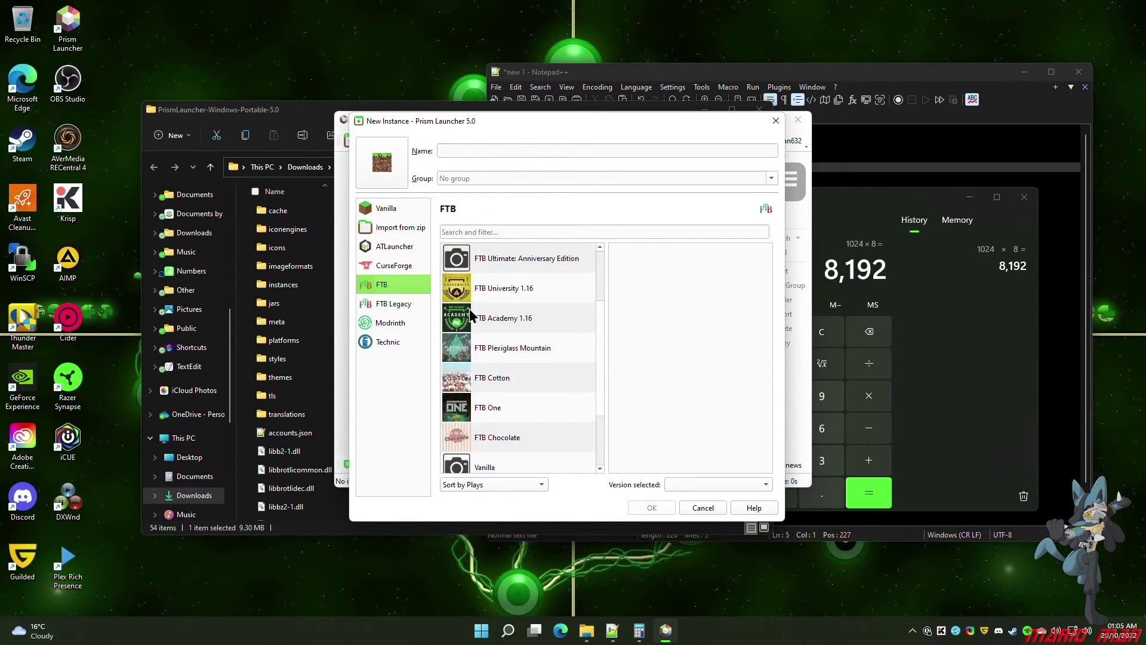
click(401, 303)
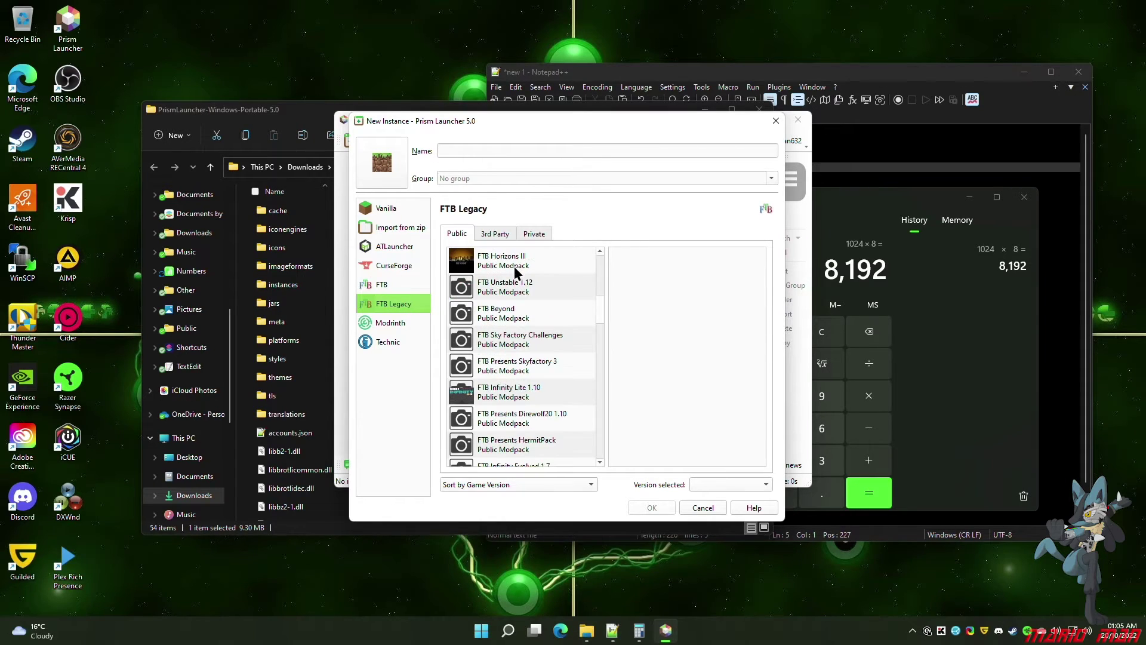
click(385, 326)
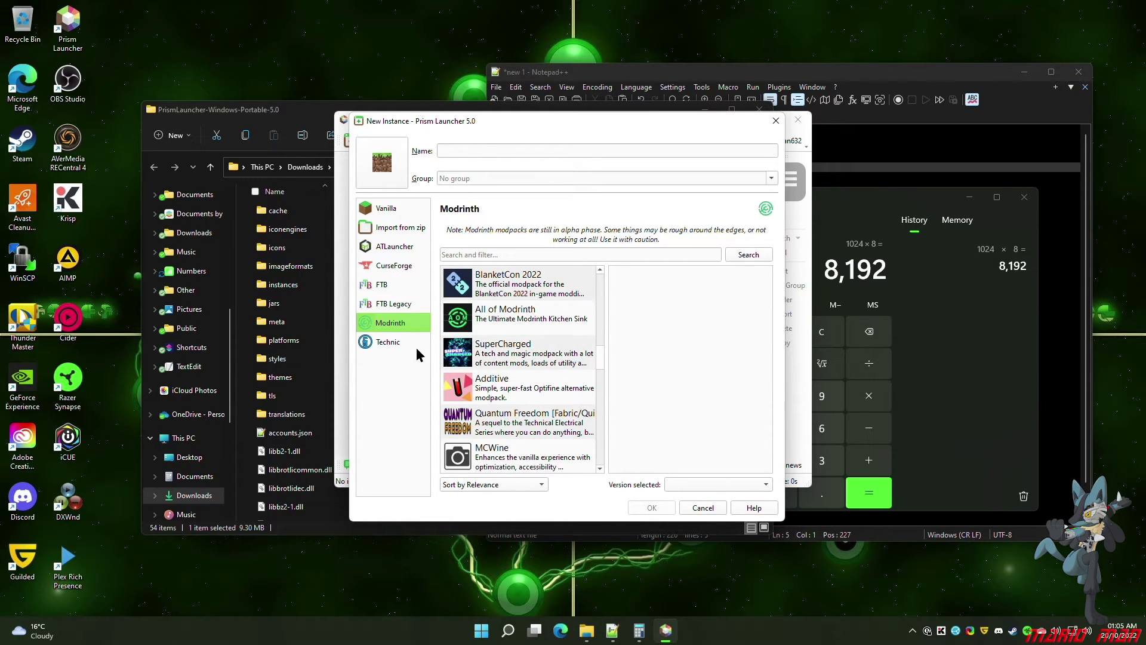
Browse the Technic modpacks and check which versions of Tekxit 3.14 Pi (Official) are offered
click(383, 342)
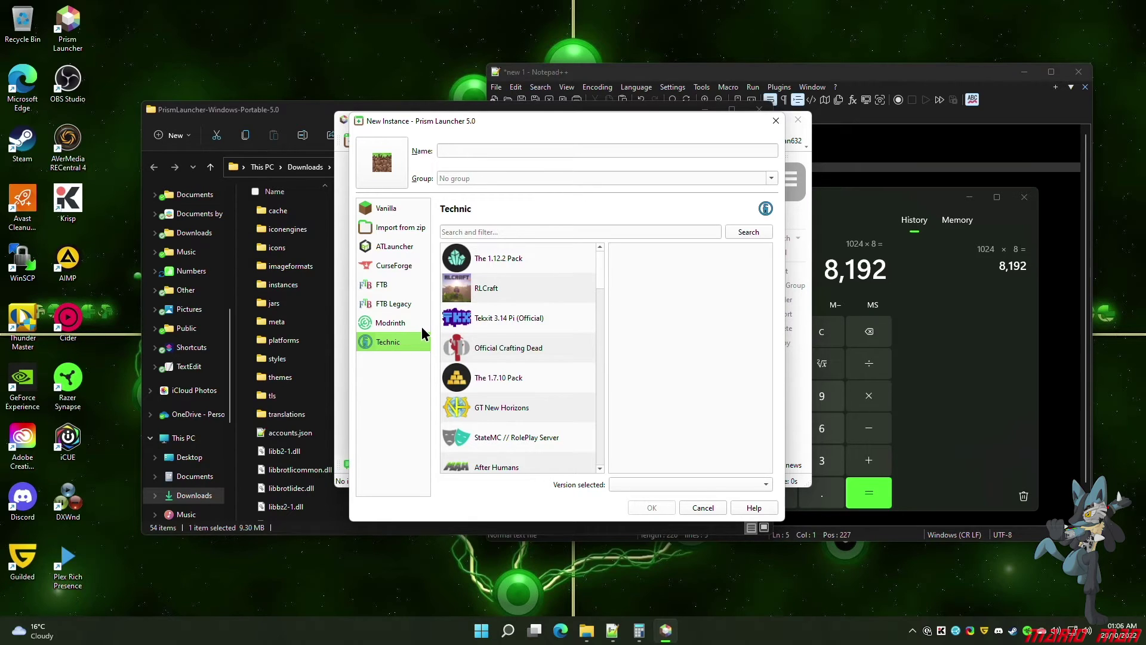
scroll(520, 325, down, 3)
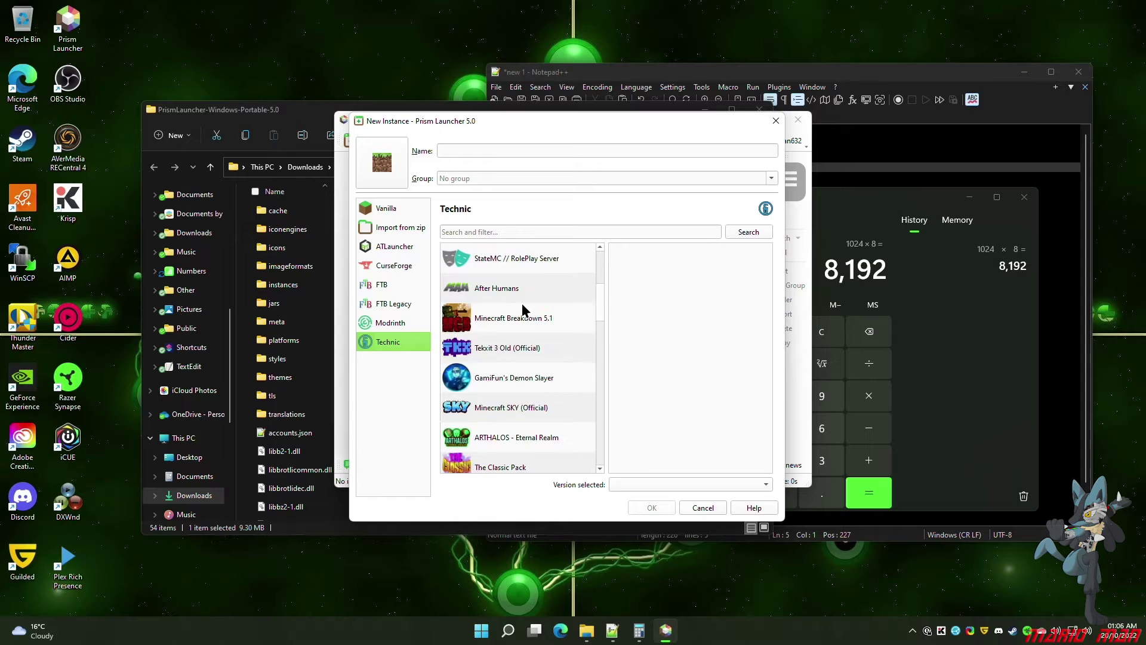
scroll(522, 303, up, 3)
click(522, 307)
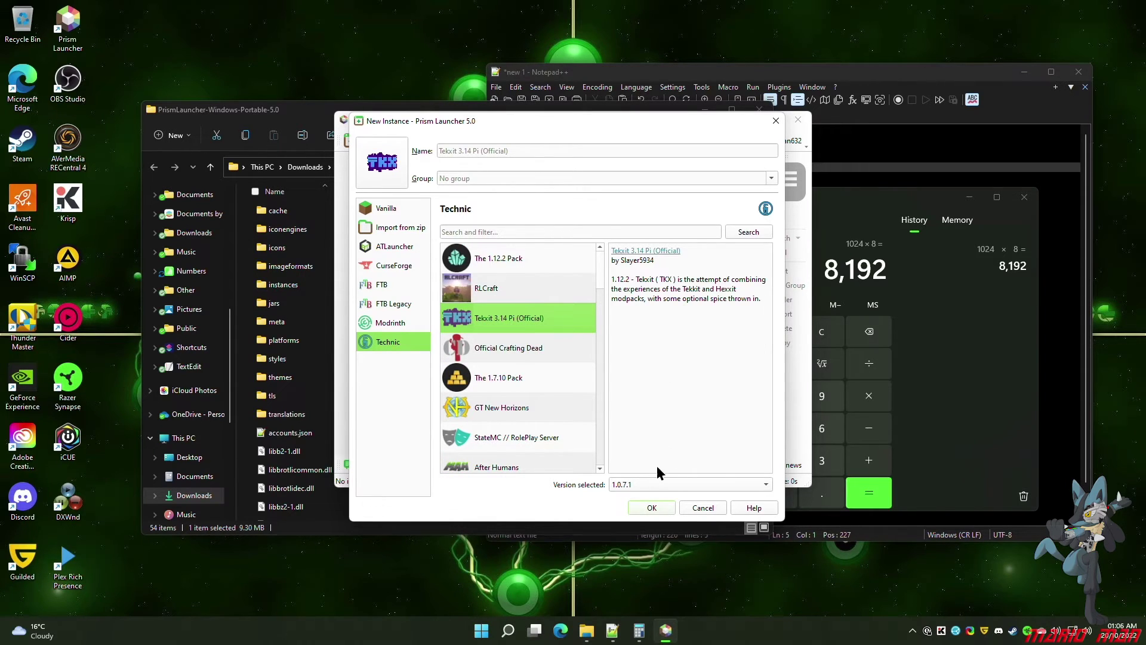
click(637, 484)
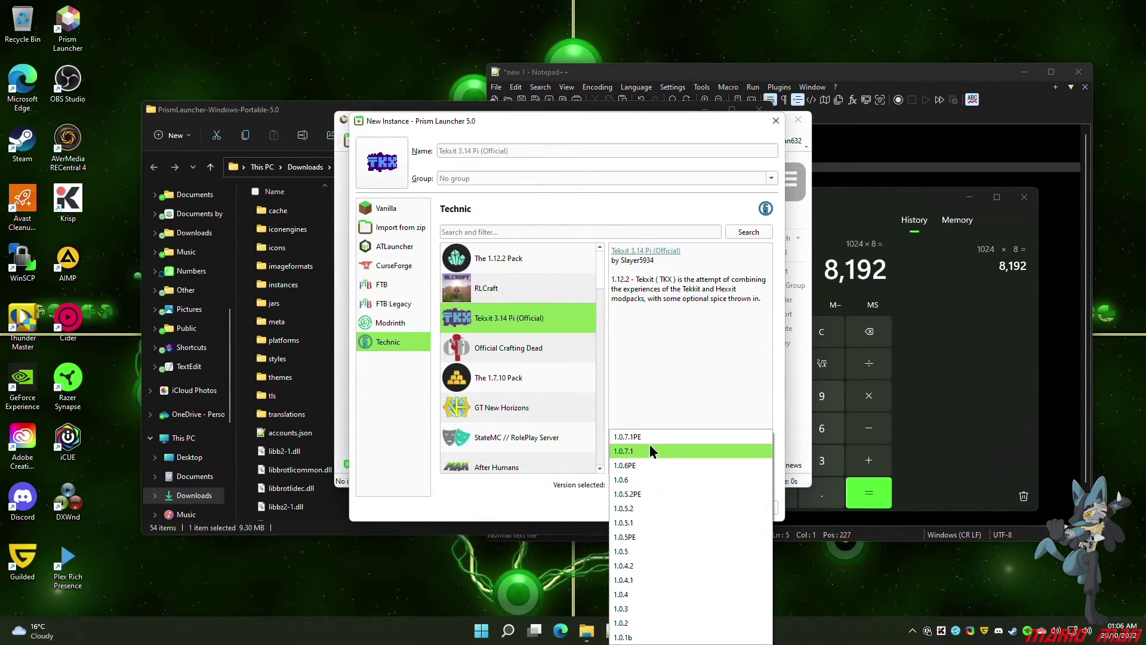
click(684, 352)
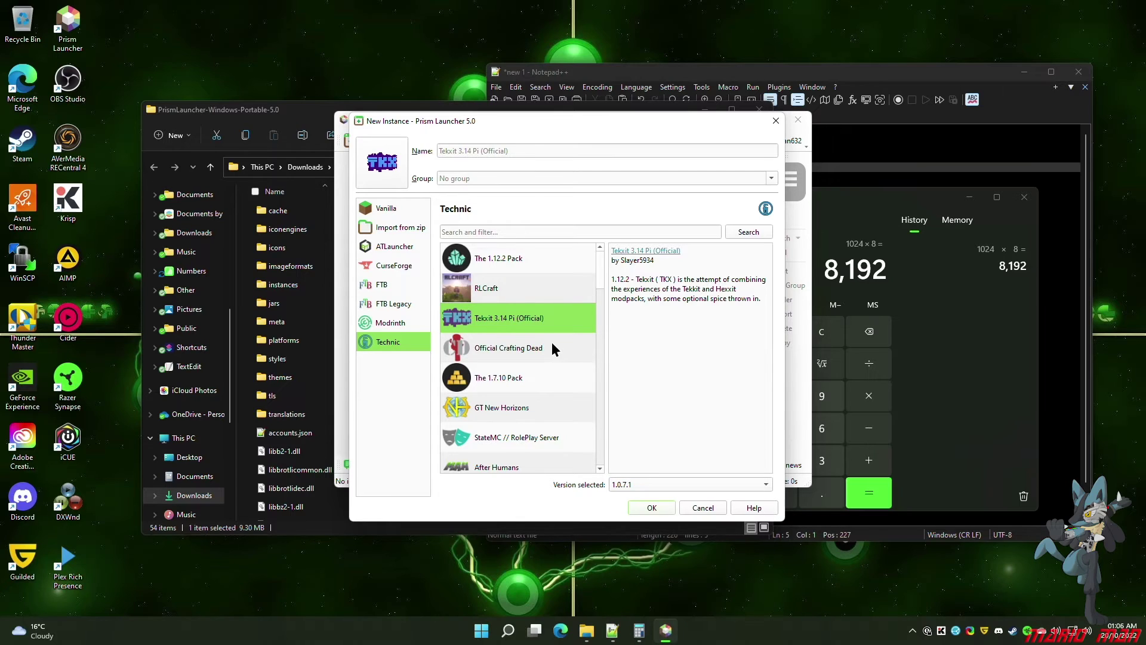
Create a vanilla Minecraft 1.19.2 instance without a mod loader in a new group named Vanilla
click(387, 209)
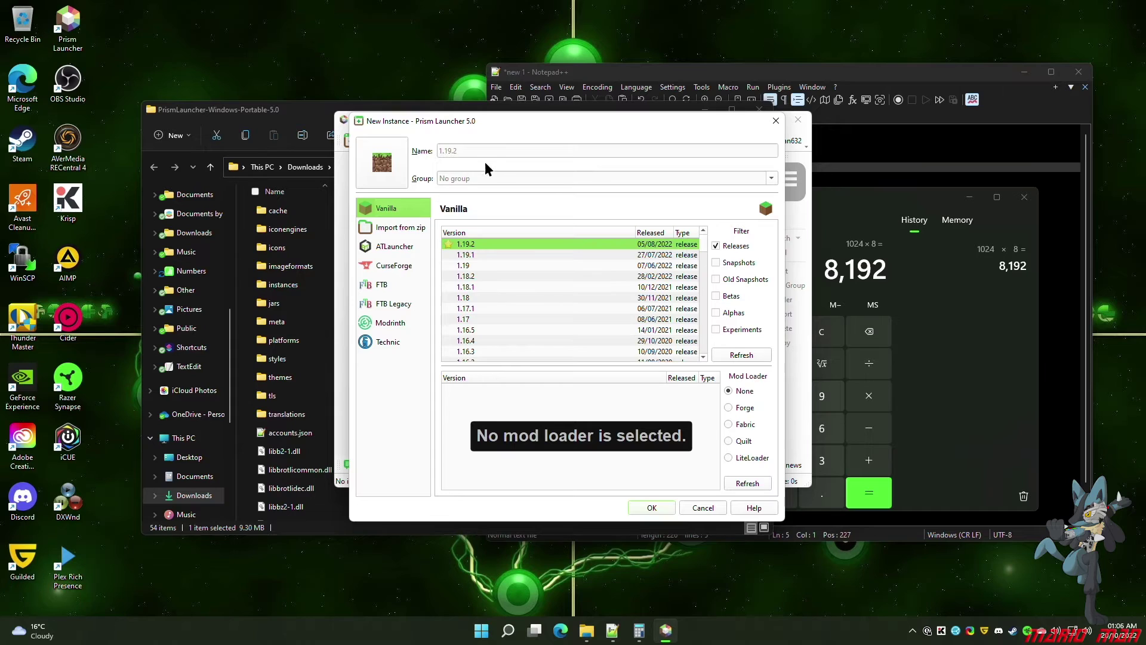
click(743, 179)
text(Vanilla)
click(652, 507)
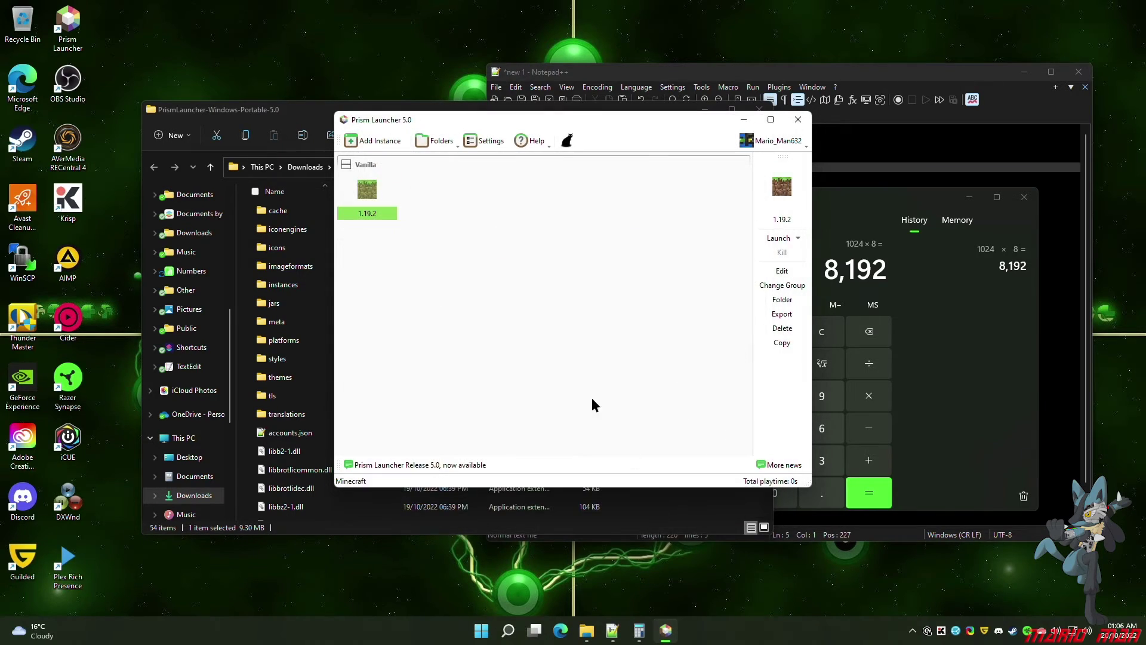
Create a Pixelmon Mod instance from the ATLauncher modpacks, using version Pixelmon-1.16.5-9.0.11
click(374, 145)
click(400, 267)
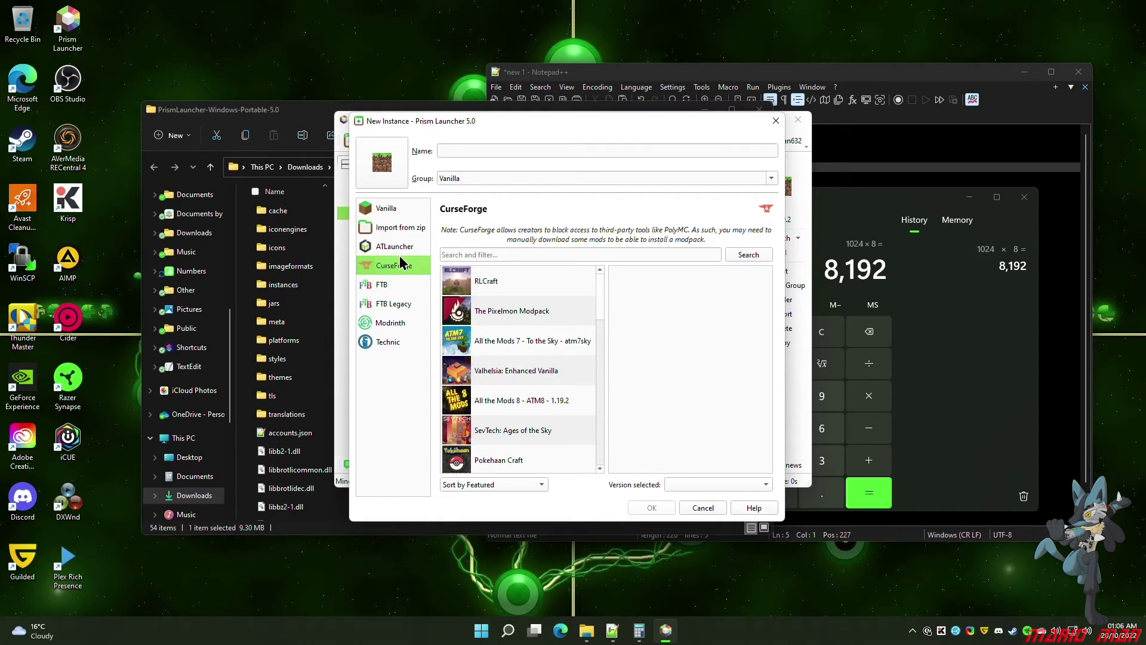
click(395, 230)
click(400, 248)
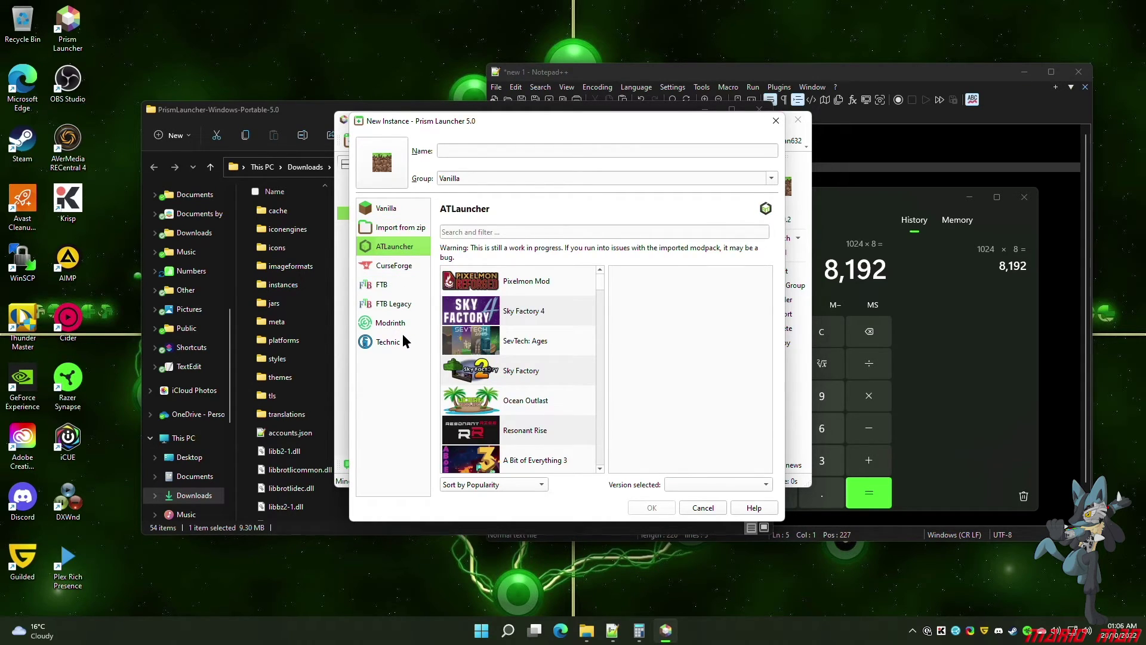
click(466, 281)
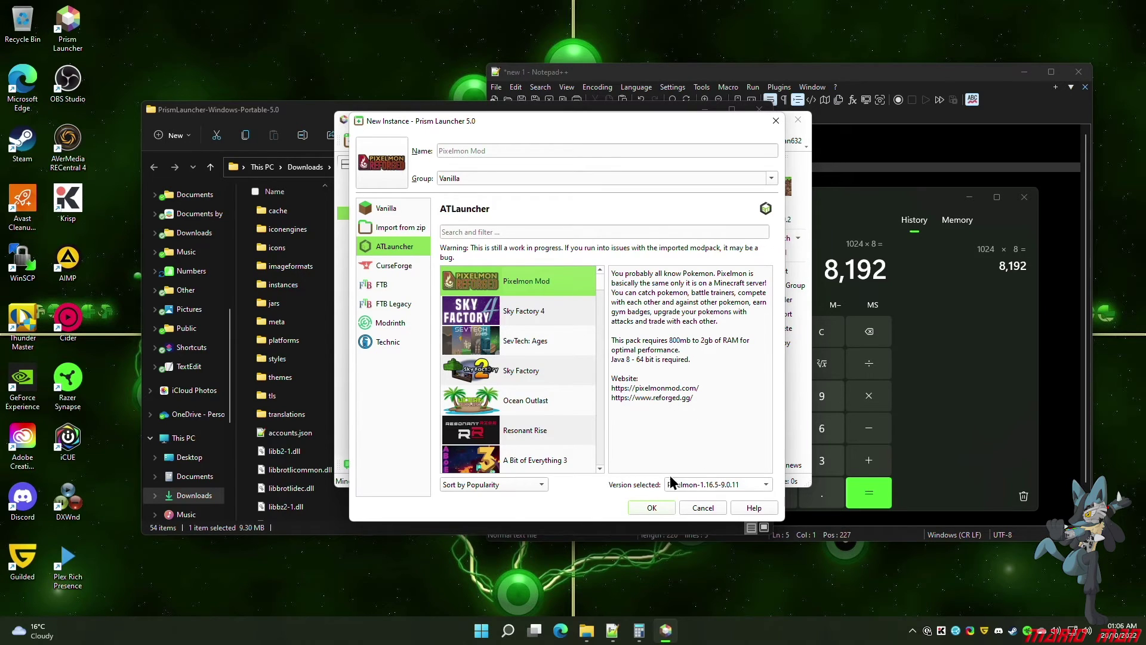
click(651, 508)
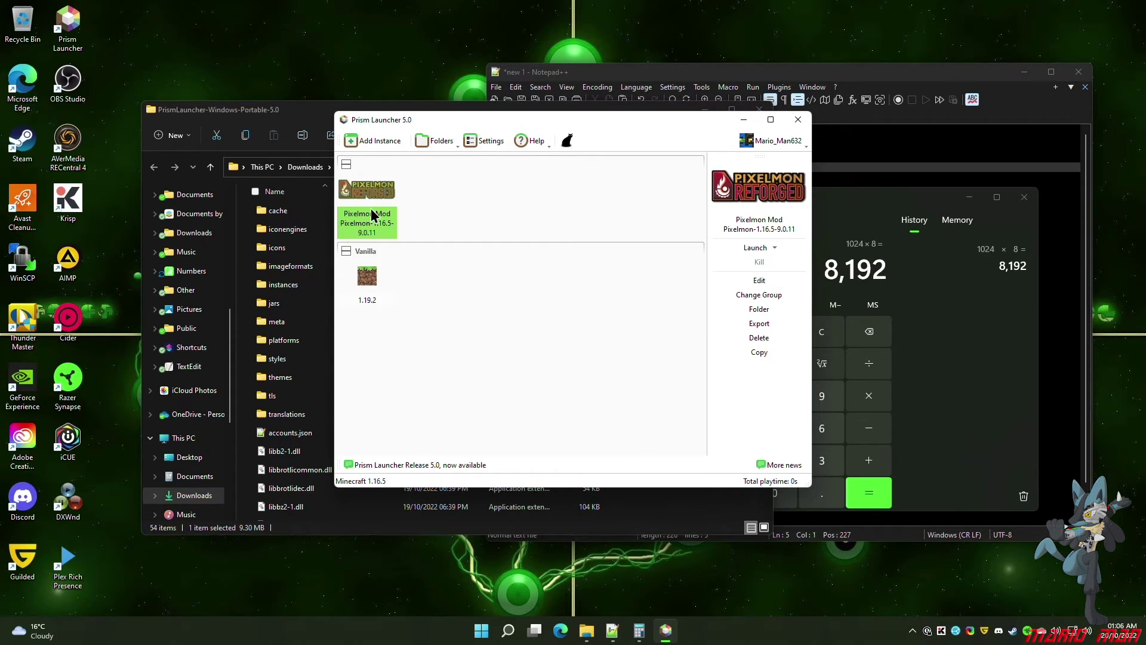
Assign the Pixelmon Mod instance to a new group named Modded
click(759, 294)
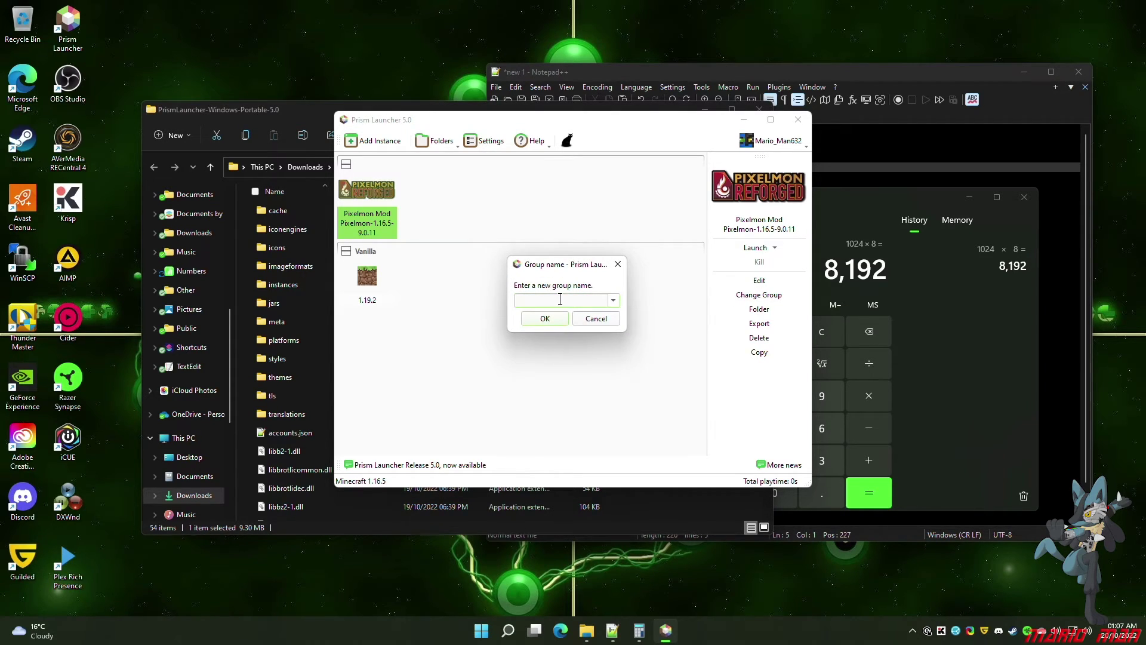
text(Modded)
click(546, 319)
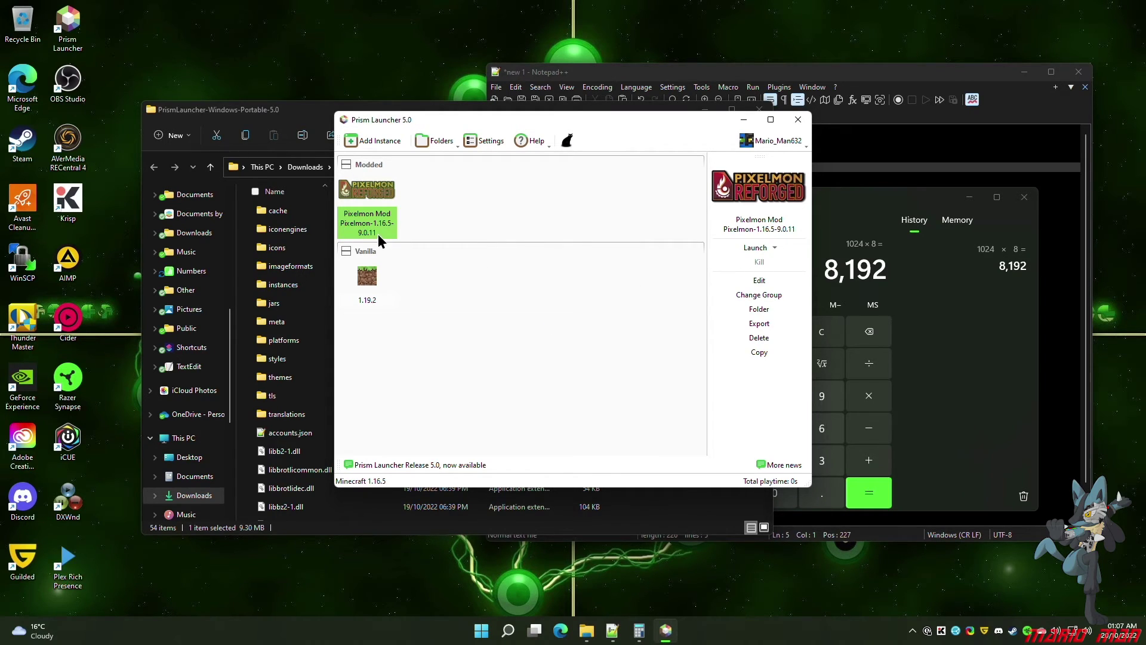
Test the vanilla 1.19.2 instance by launching it, opening the world creation screen in the maximized game and closing the game
click(367, 278)
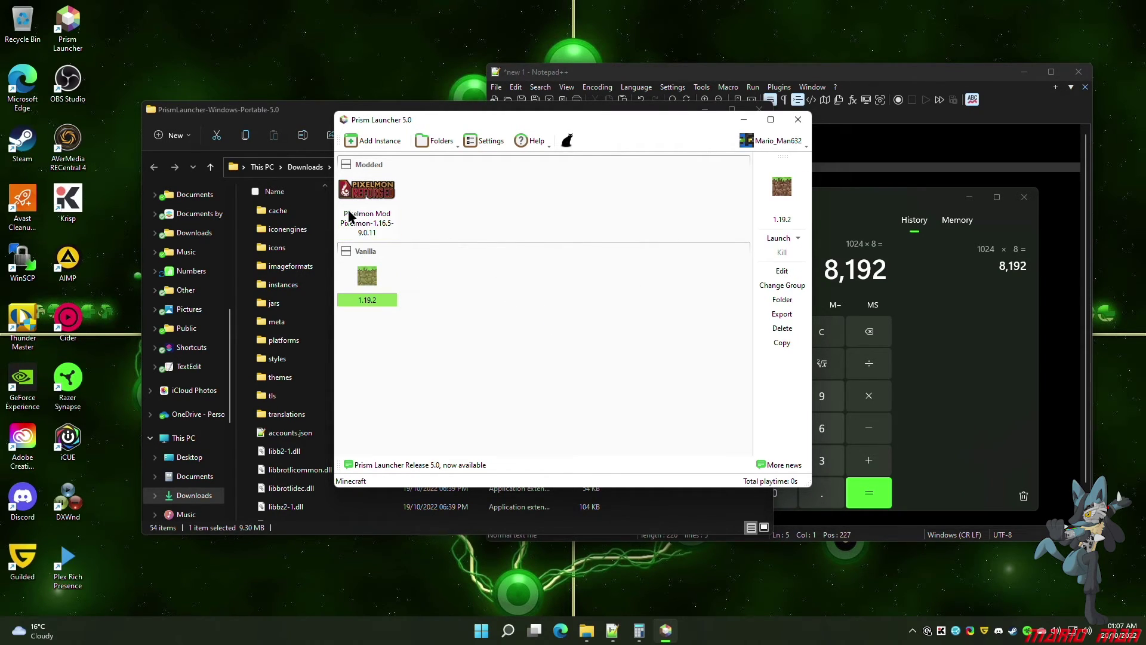
click(779, 238)
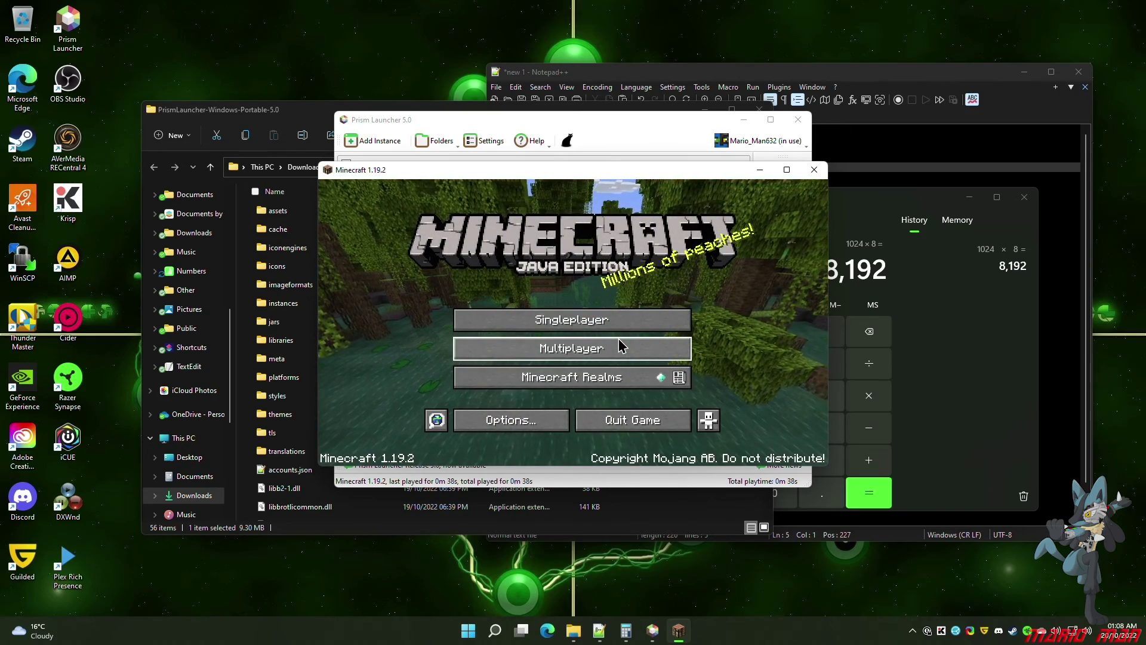
click(787, 169)
click(722, 292)
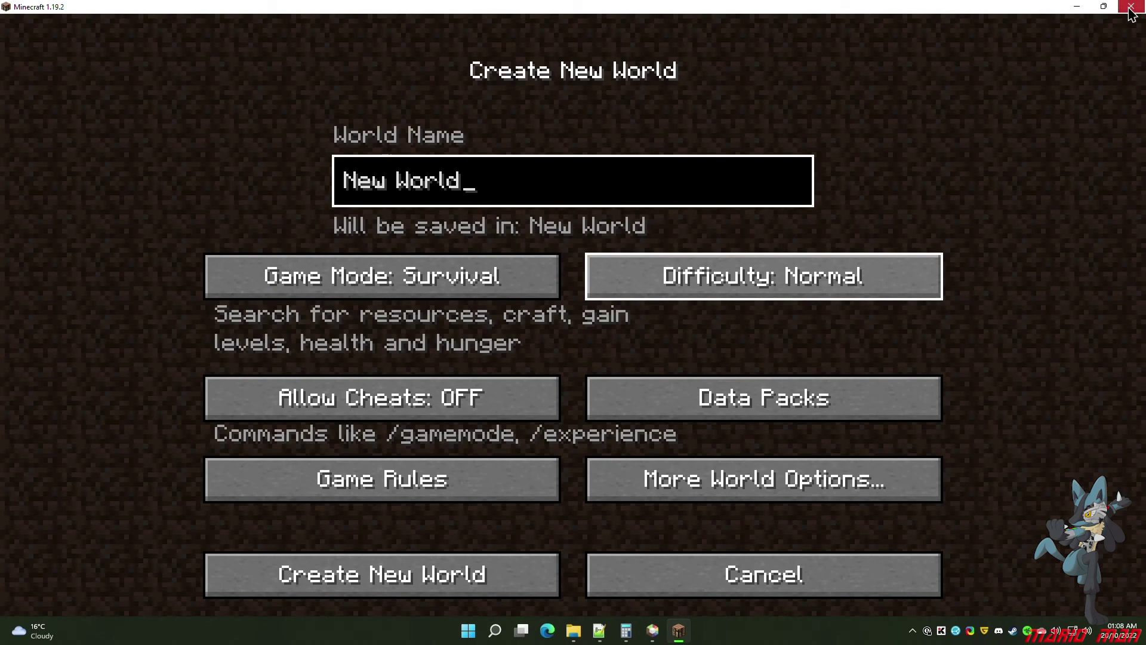
click(1131, 8)
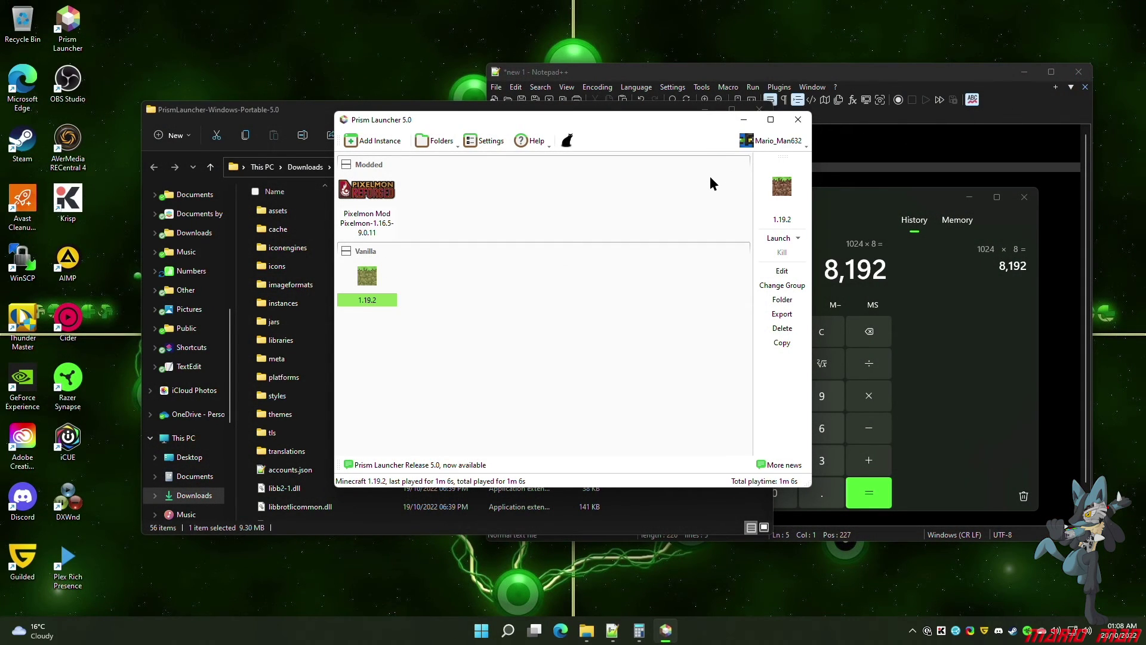